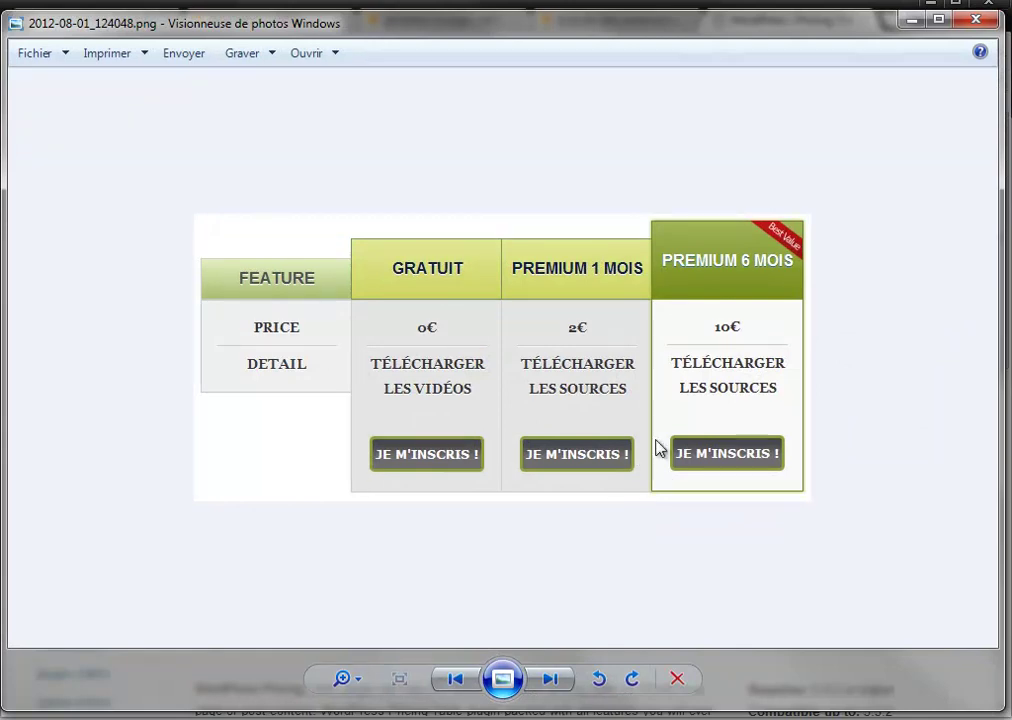
Close the sample pricing image and examine the X placeholder above the Lorem Ipsum text in the Inscription page's editor and published view.
{"action": "left_click_drag", "start_coordinate": [842, 34], "coordinate": [1011, 35]}
{"action": "key", "text": "alt+F4"}
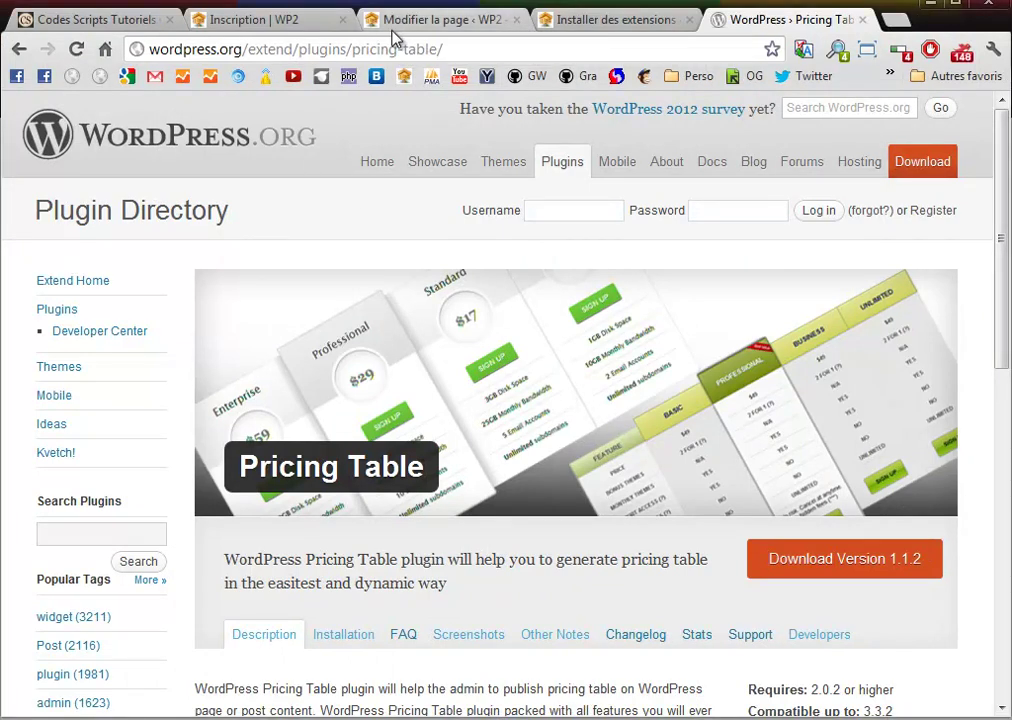
{"action": "left_click", "coordinate": [454, 28]}
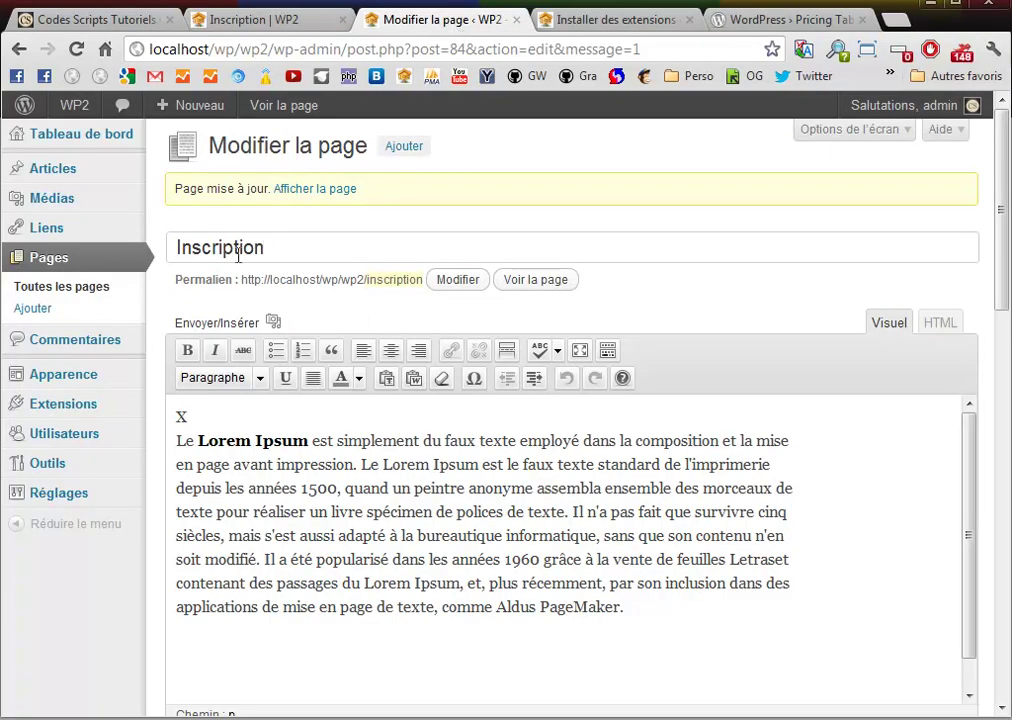
{"action": "left_click", "coordinate": [189, 417]}
{"action": "left_click", "coordinate": [276, 19]}
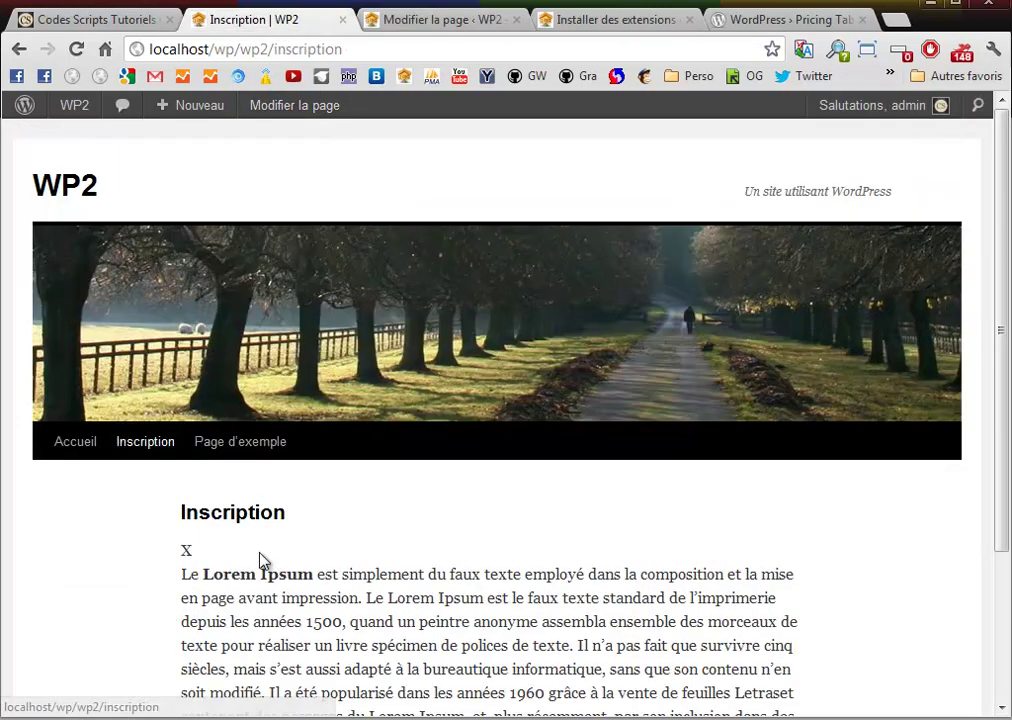
{"action": "left_click_drag", "start_coordinate": [201, 554], "coordinate": [180, 553]}
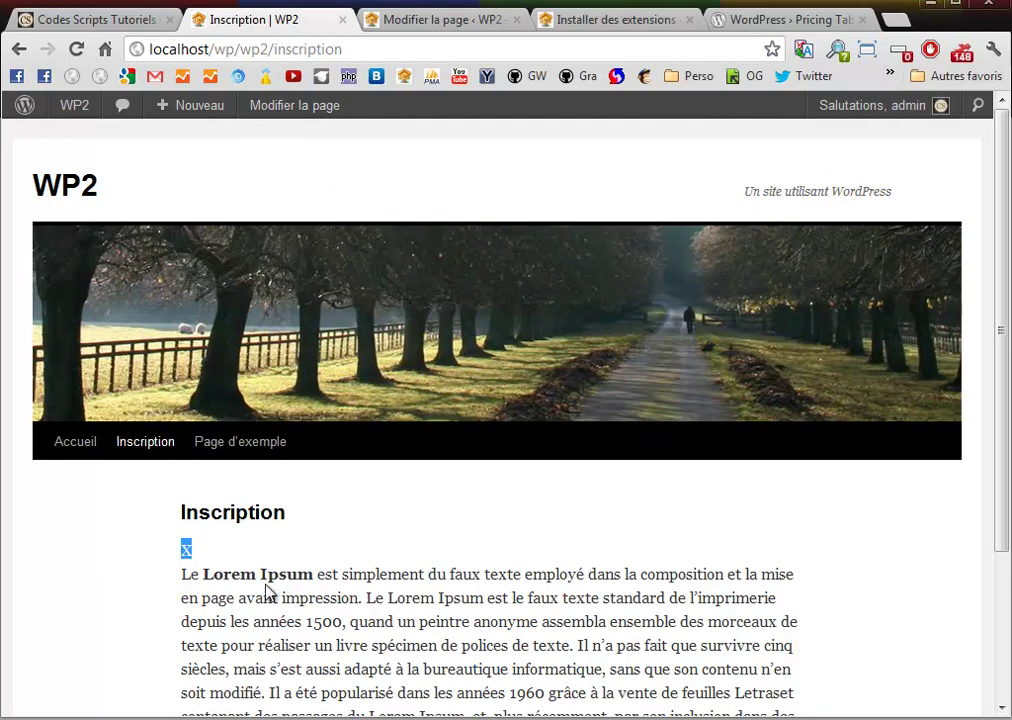
{"action": "left_click", "coordinate": [343, 544]}
Search the extensions for "Pricing Table", then install and activate Pricing Table 1.1.2.
{"action": "left_click", "coordinate": [588, 20]}
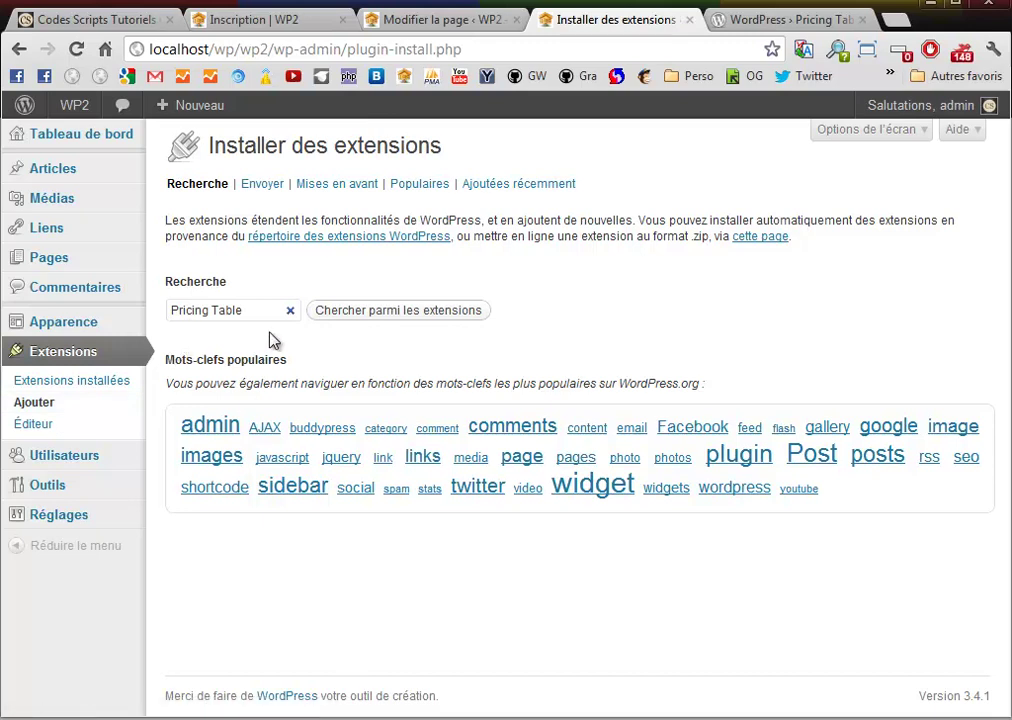
{"action": "left_click", "coordinate": [356, 320]}
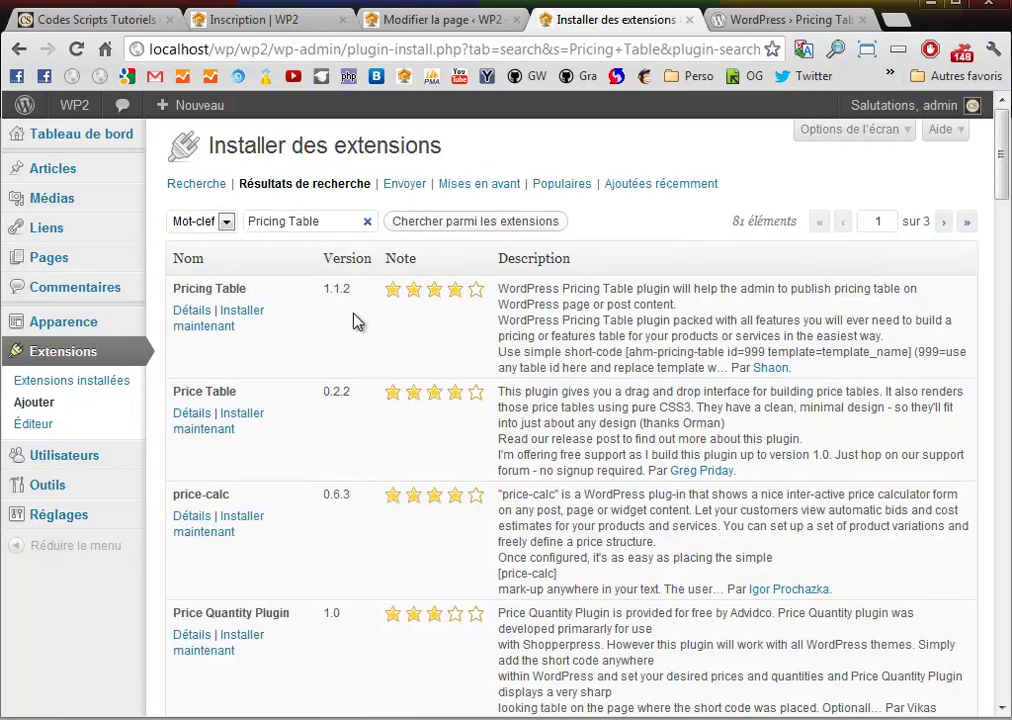
{"action": "left_click", "coordinate": [250, 314]}
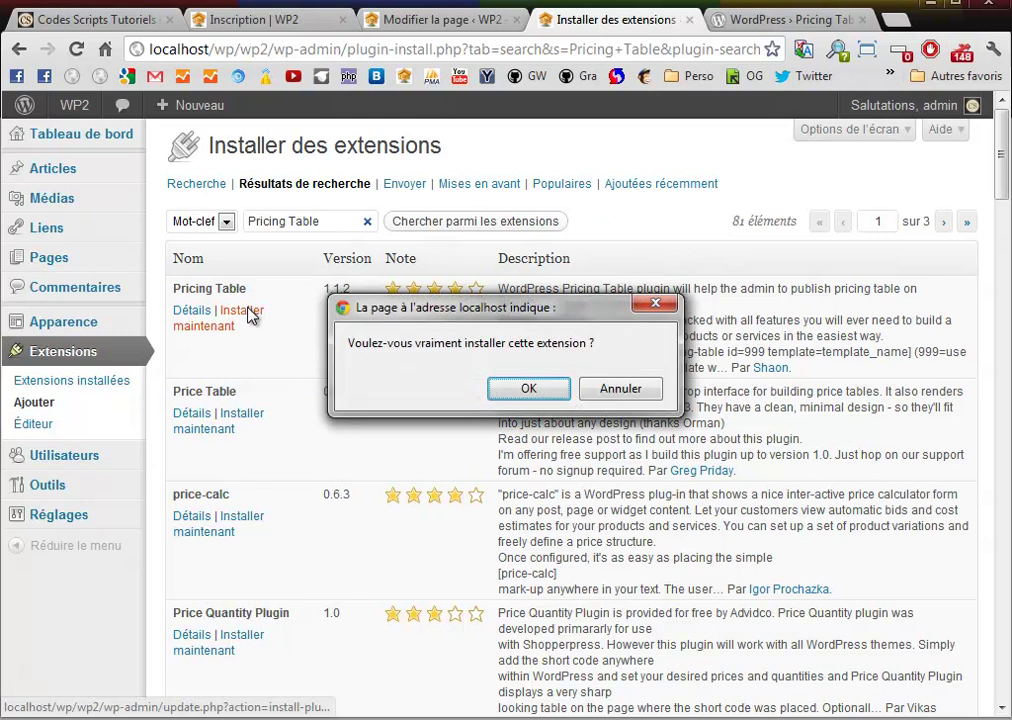
{"action": "left_click", "coordinate": [524, 389]}
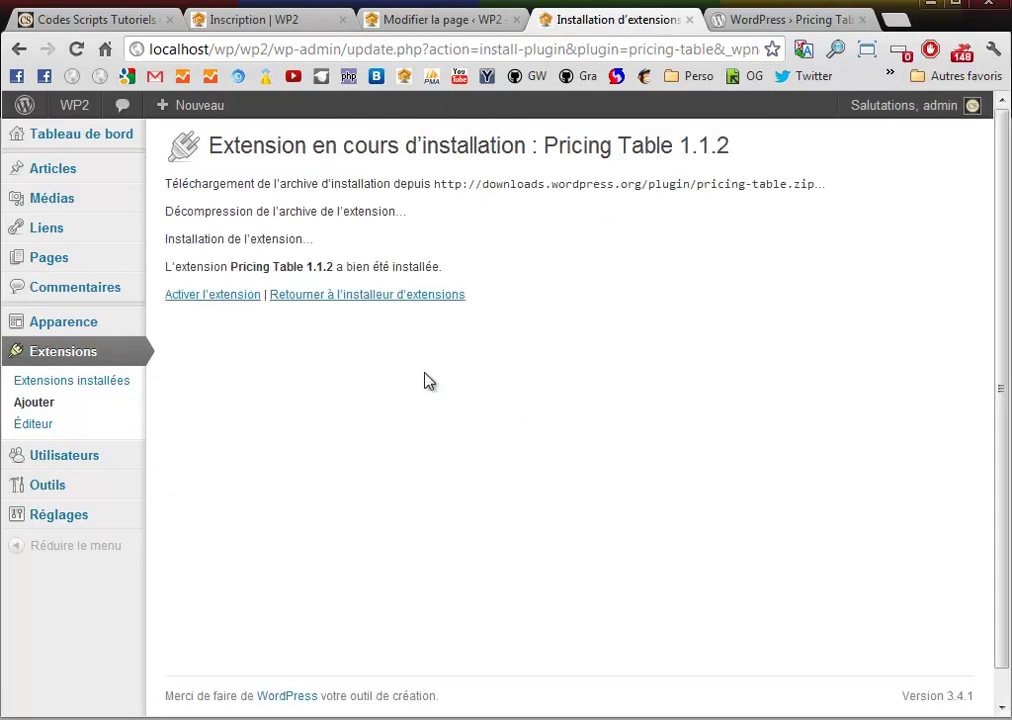
{"action": "left_click", "coordinate": [186, 304]}
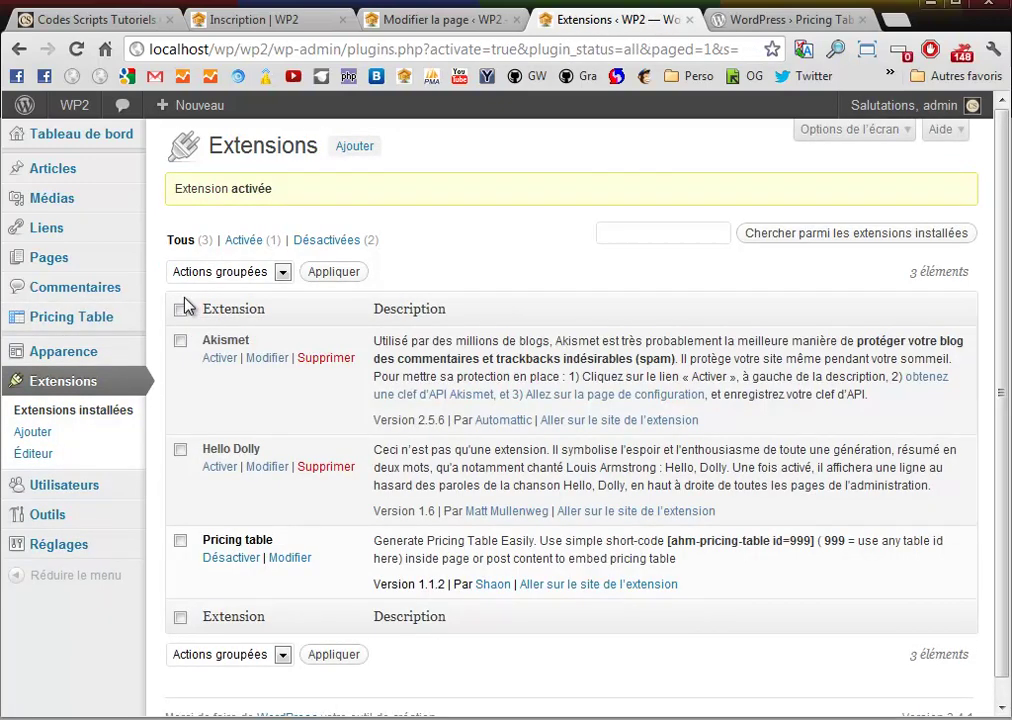
Start a new pricing table and add a first package named "Gratuit".
{"action": "mouse_move", "coordinate": [84, 322]}
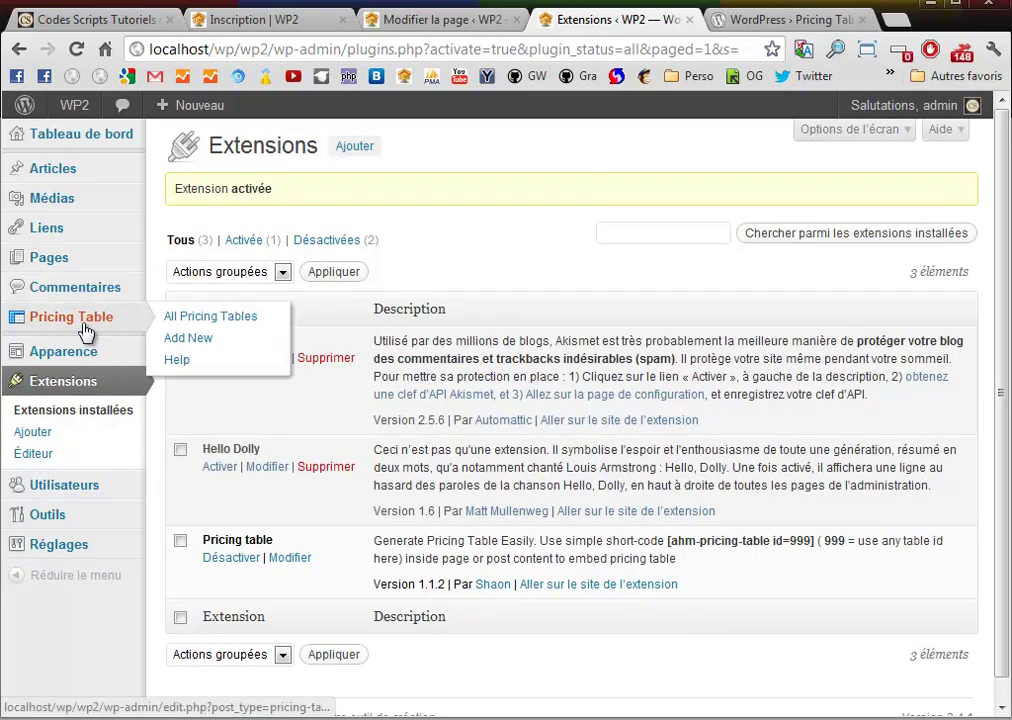
{"action": "left_click", "coordinate": [192, 343]}
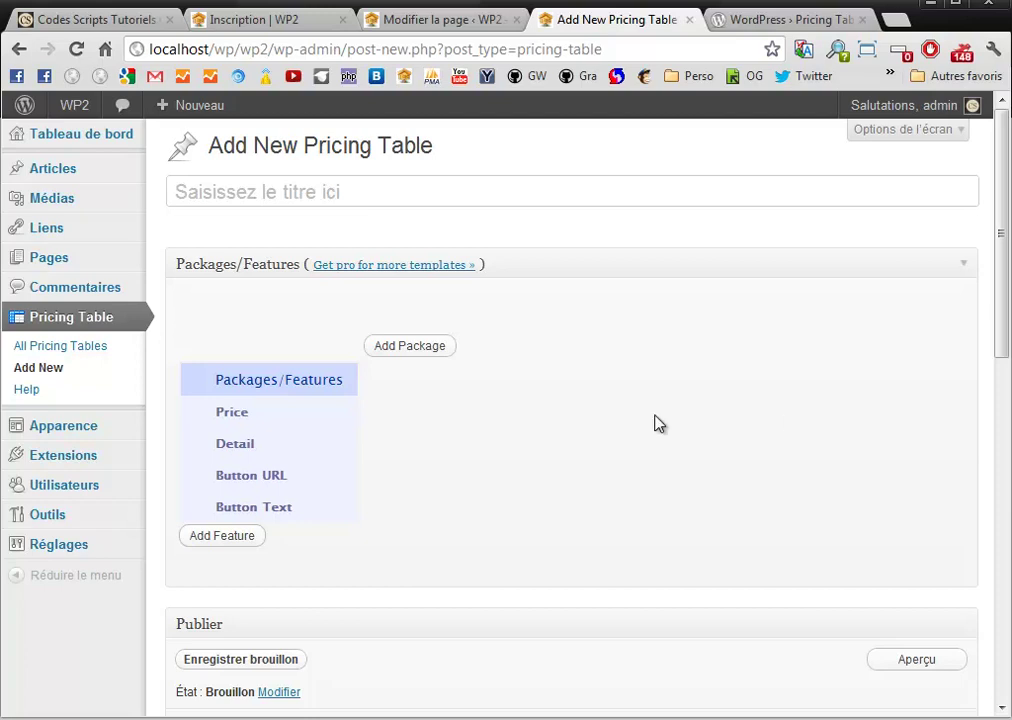
{"action": "left_click", "coordinate": [402, 349]}
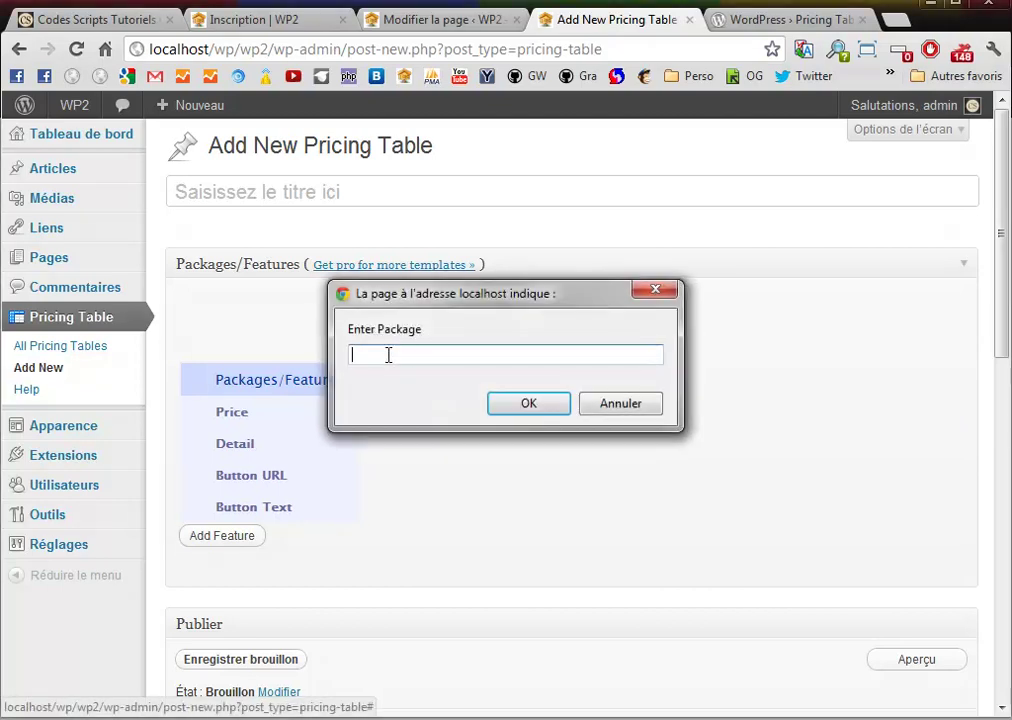
{"action": "right_click", "coordinate": [389, 354]}
{"action": "left_click", "coordinate": [420, 441]}
{"action": "left_click", "coordinate": [521, 406]}
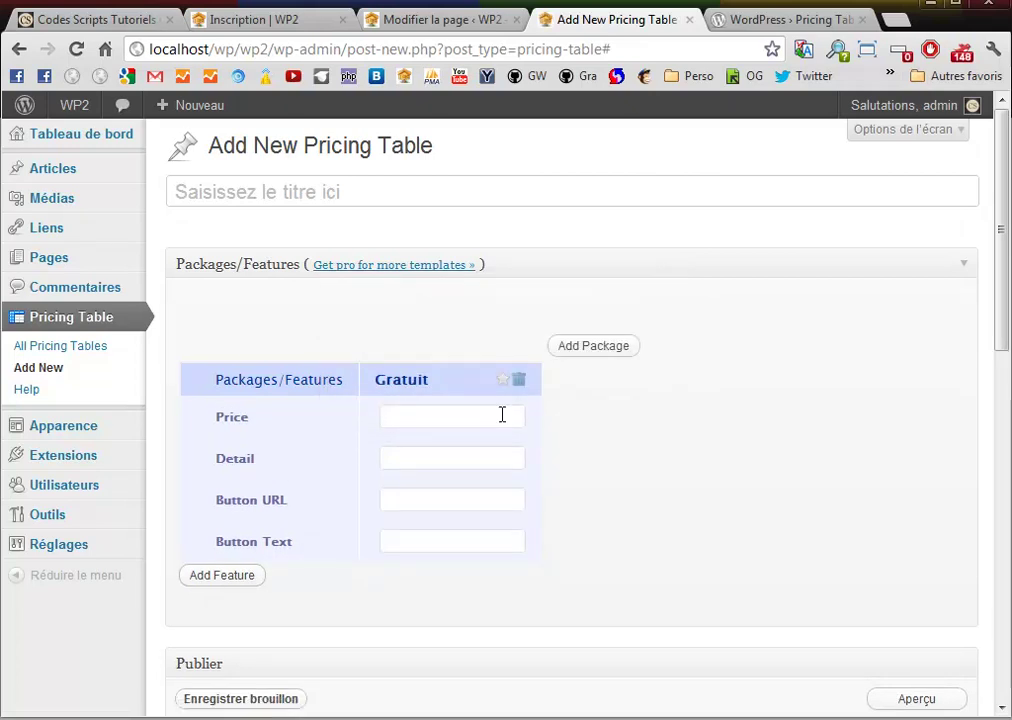
Set the Gratuit package's price to 0€ and its detail to "Télécharger les vidéos".
{"action": "left_click", "coordinate": [410, 414]}
{"action": "type", "text": "0€"}
{"action": "key", "text": "Down"}
{"action": "key", "text": "Return"}
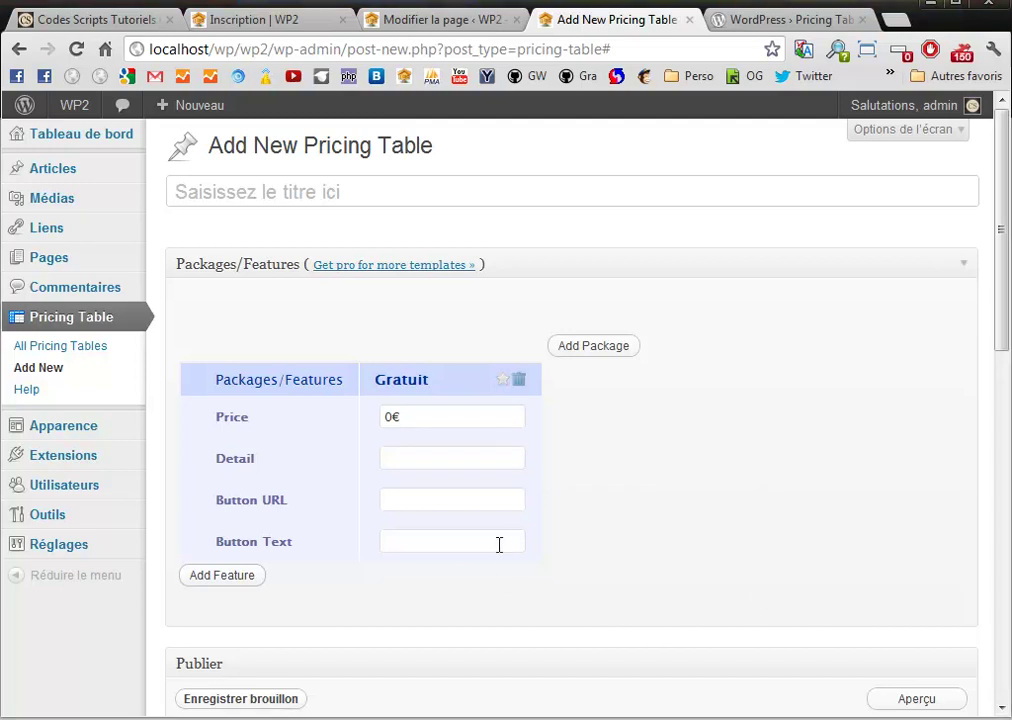
{"action": "left_click", "coordinate": [391, 456]}
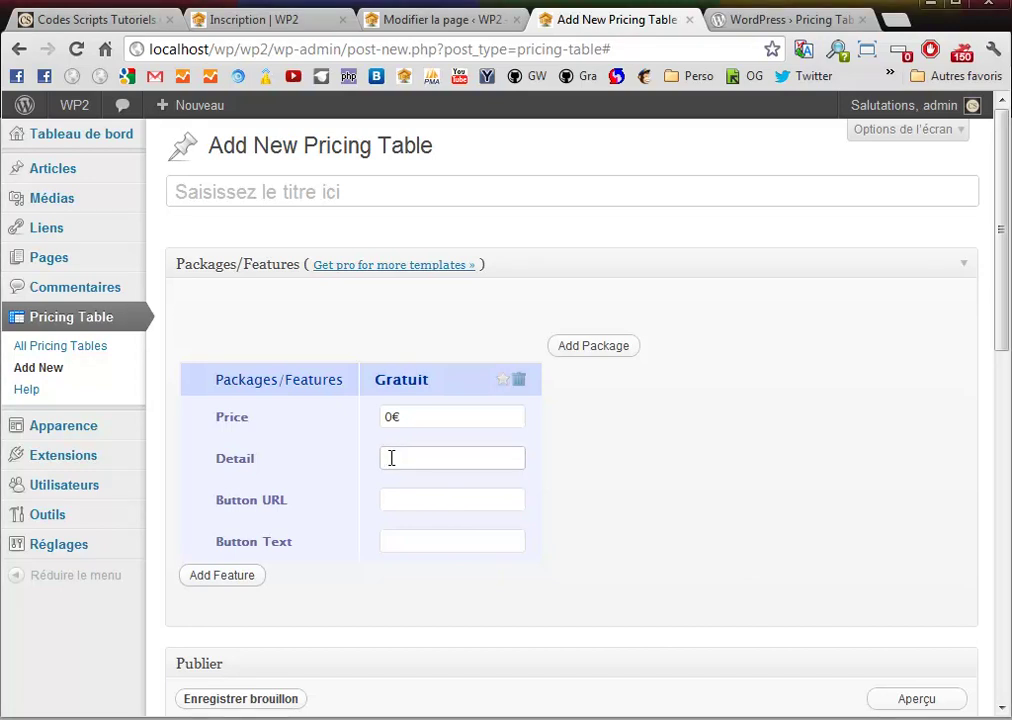
{"action": "key", "text": "Down"}
{"action": "key", "text": "Down"}
{"action": "key", "text": "Return"}
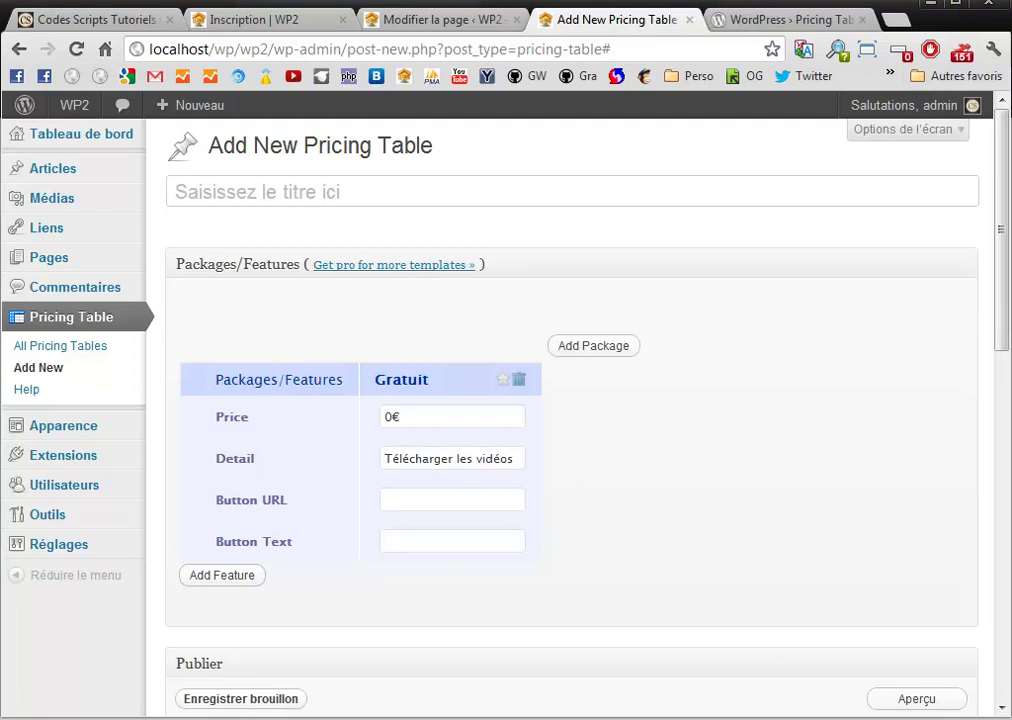
{"action": "left_click", "coordinate": [407, 502]}
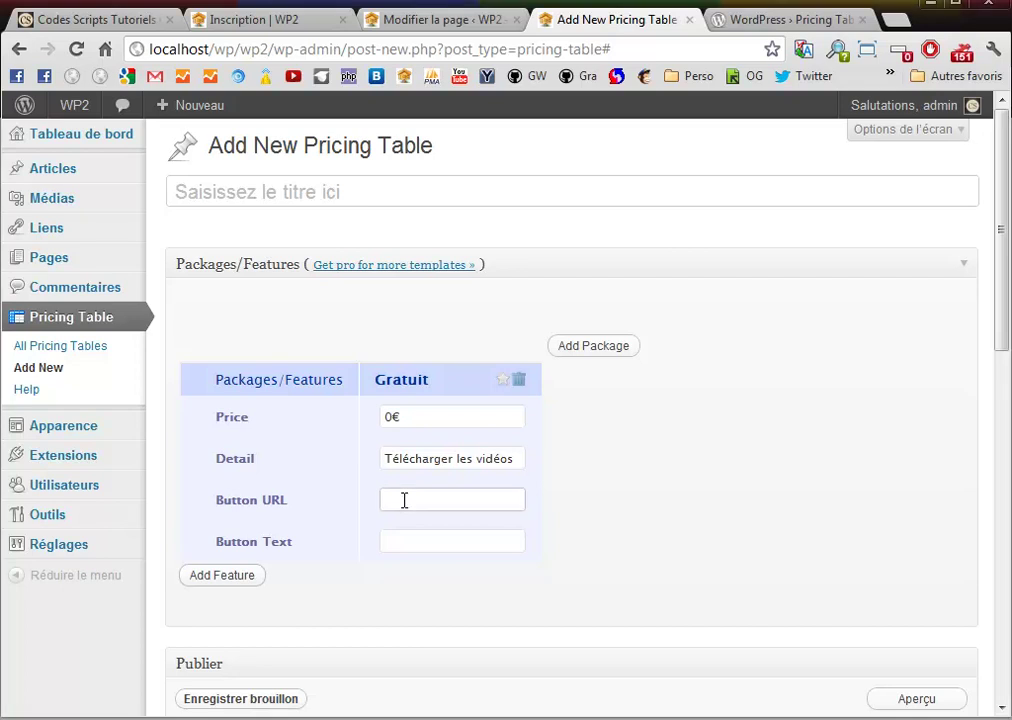
{"action": "type", "text": "http://www.codesscripts.fr"}
{"action": "left_click", "coordinate": [648, 510]}
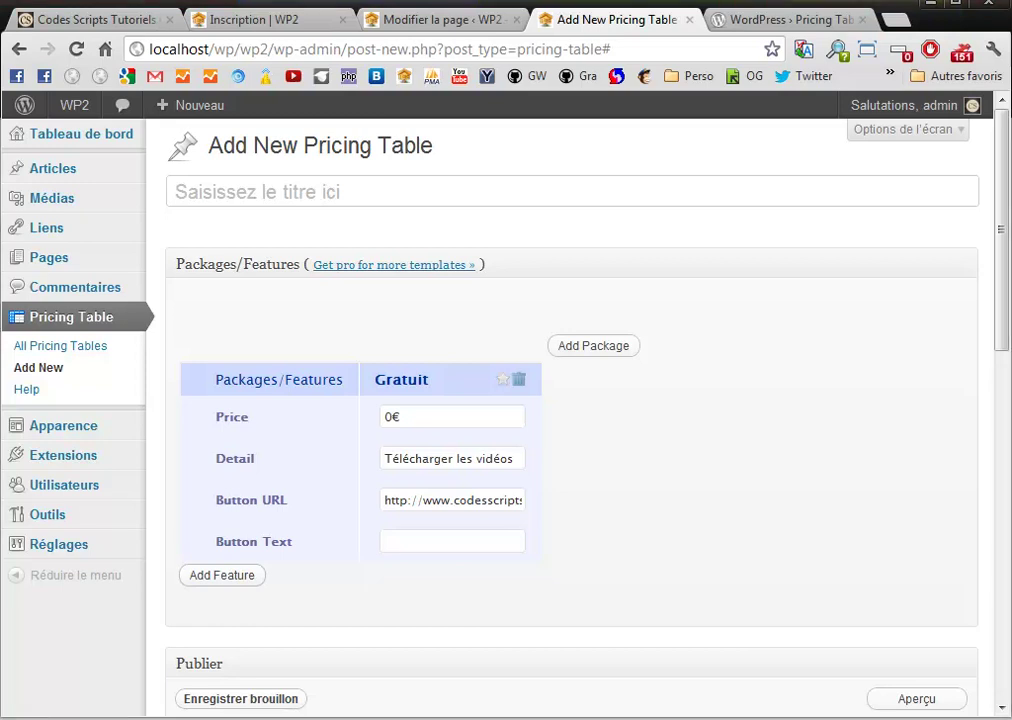
{"action": "left_click", "coordinate": [384, 540]}
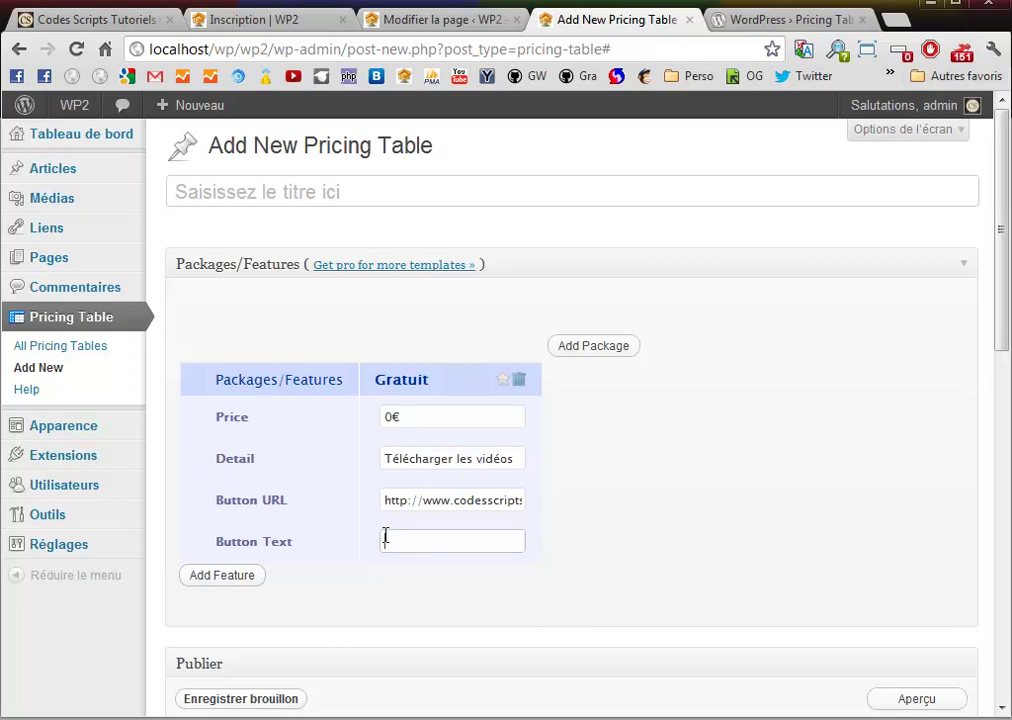
{"action": "left_click", "coordinate": [407, 566]}
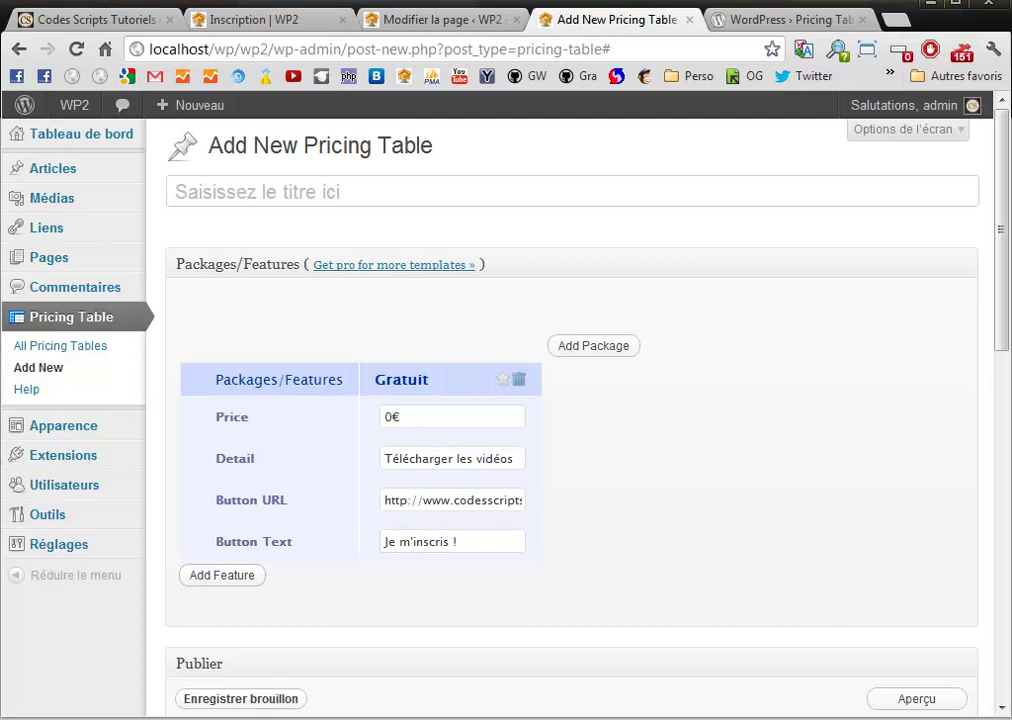
Add a second package named "Premium 1 mois" to the pricing table.
{"action": "left_click", "coordinate": [593, 347]}
{"action": "right_click", "coordinate": [508, 354]}
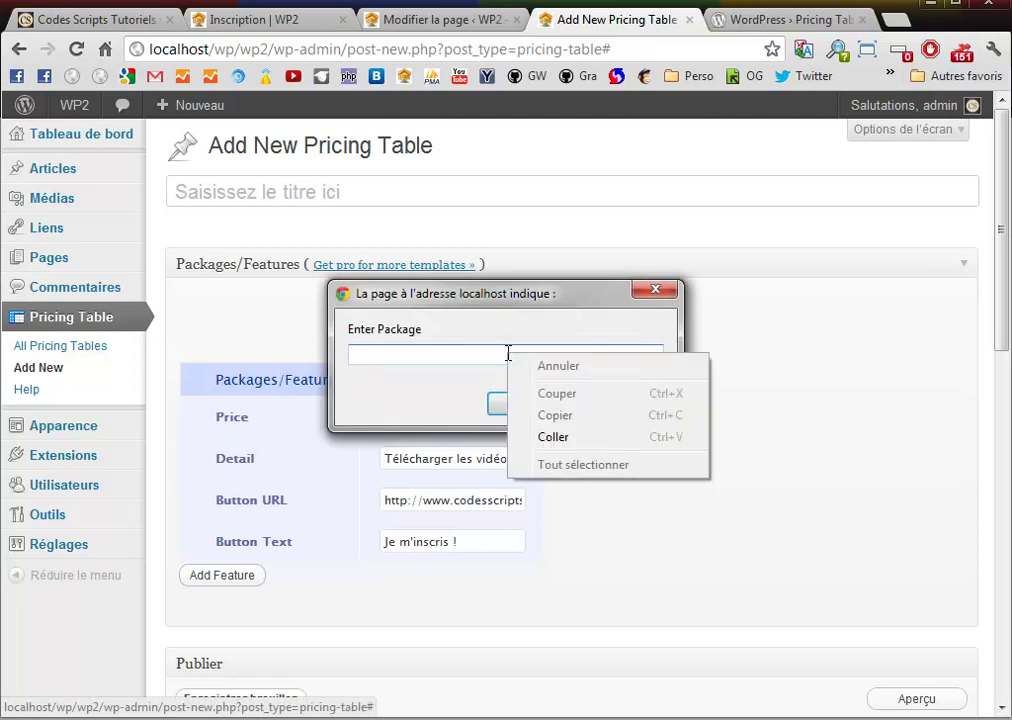
{"action": "left_click", "coordinate": [541, 443]}
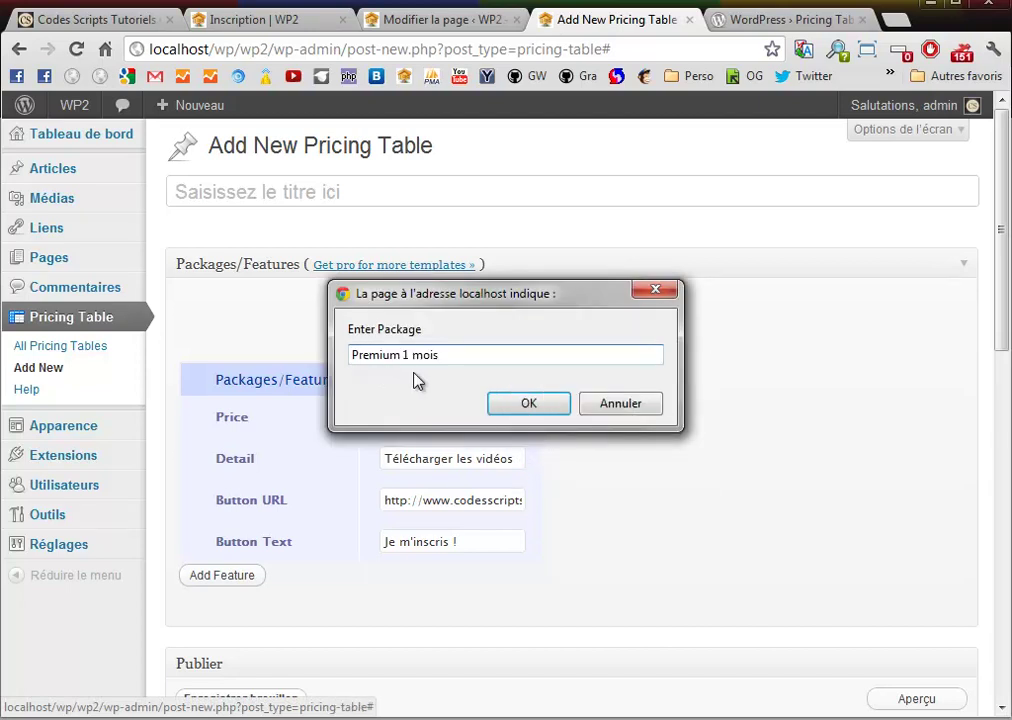
{"action": "left_click", "coordinate": [528, 404]}
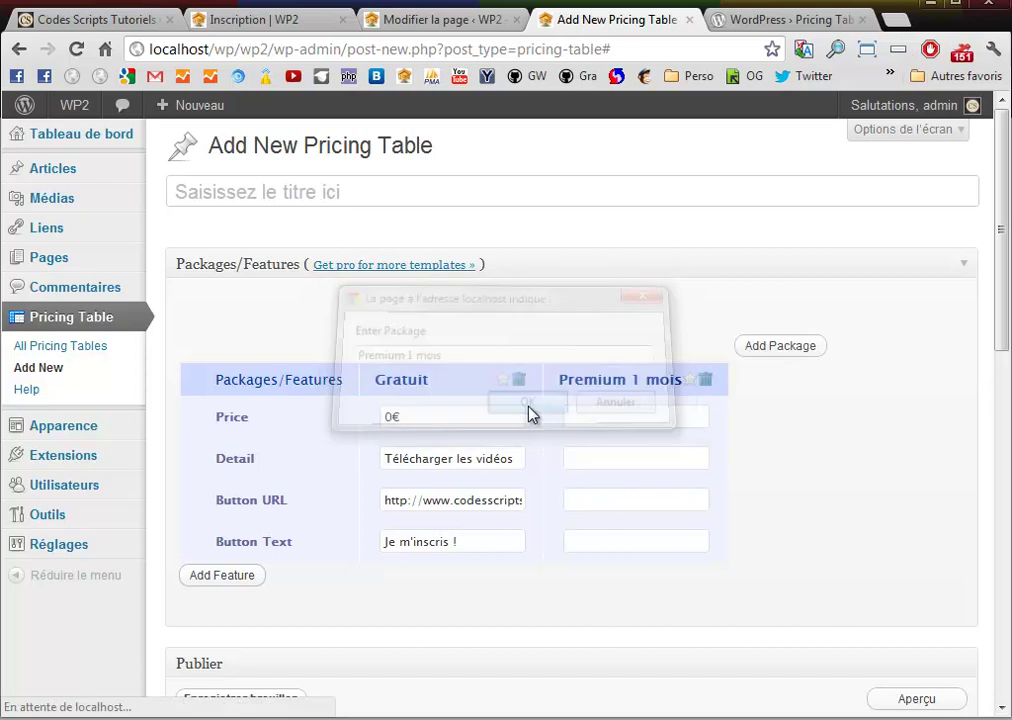
Set the Premium 1 mois package's price to 2€ and its detail to "Télécharger les sources".
{"action": "left_click", "coordinate": [573, 415]}
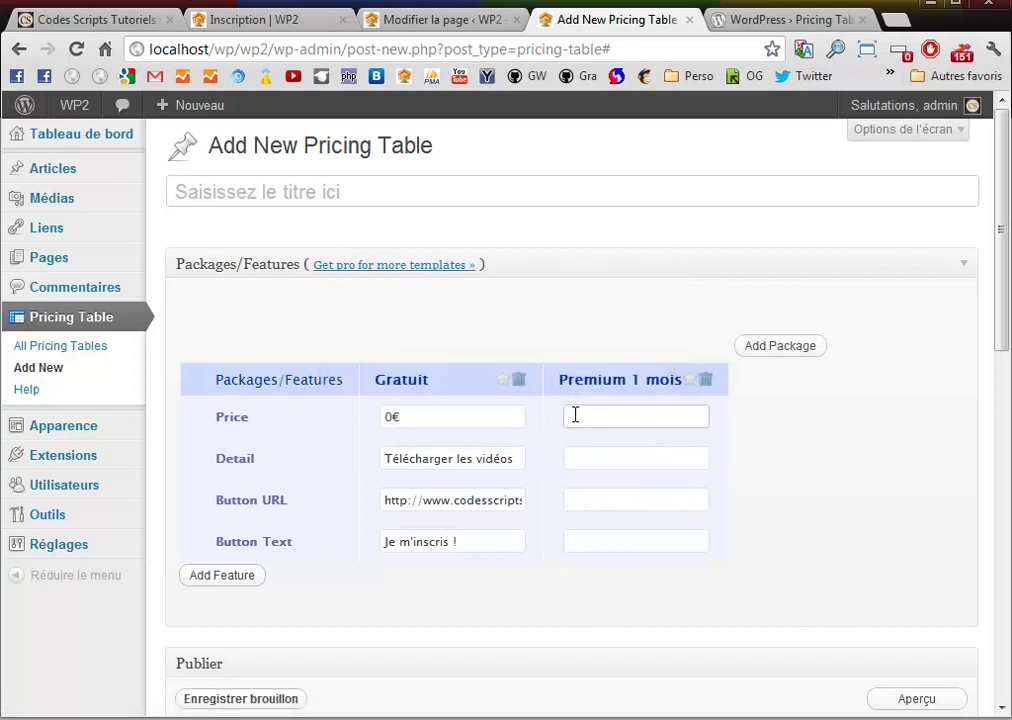
{"action": "type", "text": "2€"}
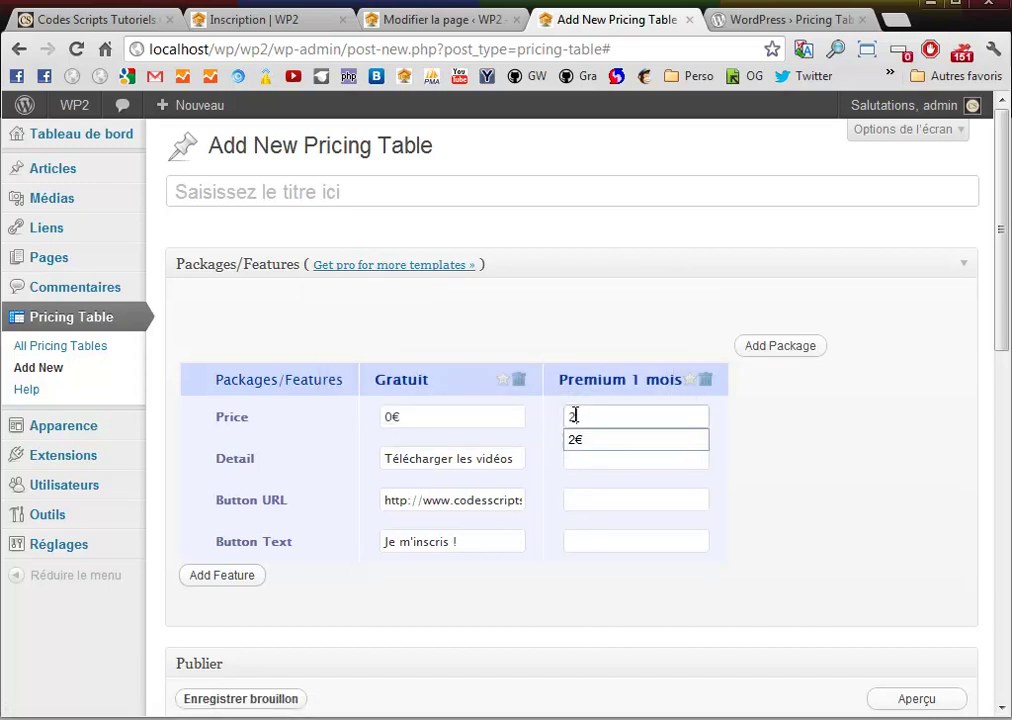
{"action": "left_click", "coordinate": [610, 461]}
{"action": "left_click", "coordinate": [610, 461]}
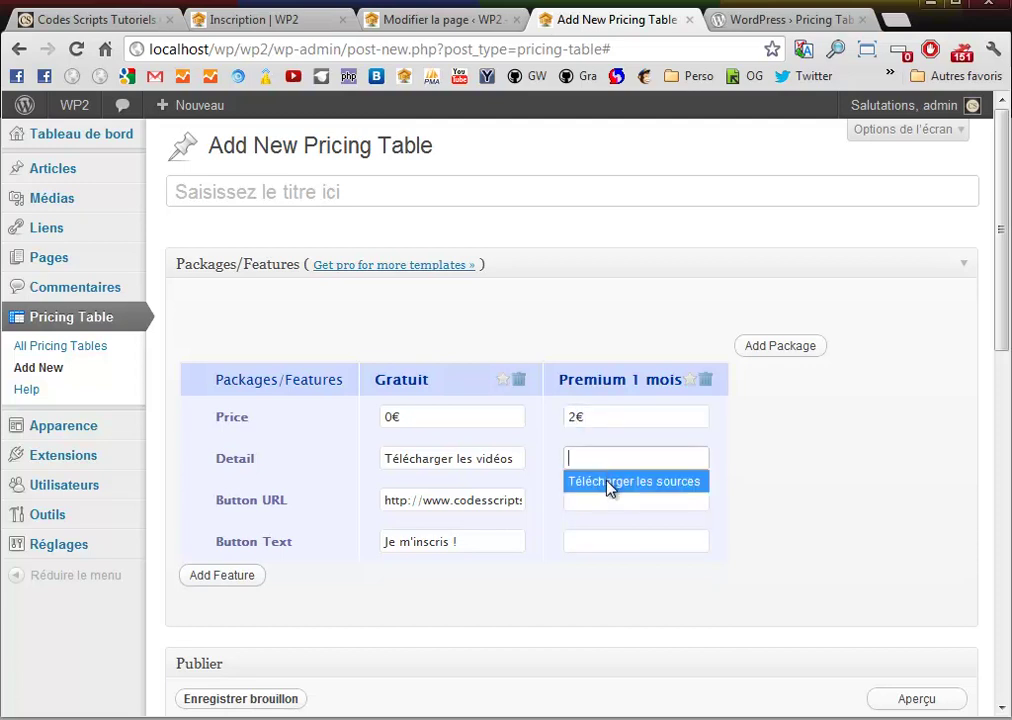
{"action": "left_click", "coordinate": [608, 487]}
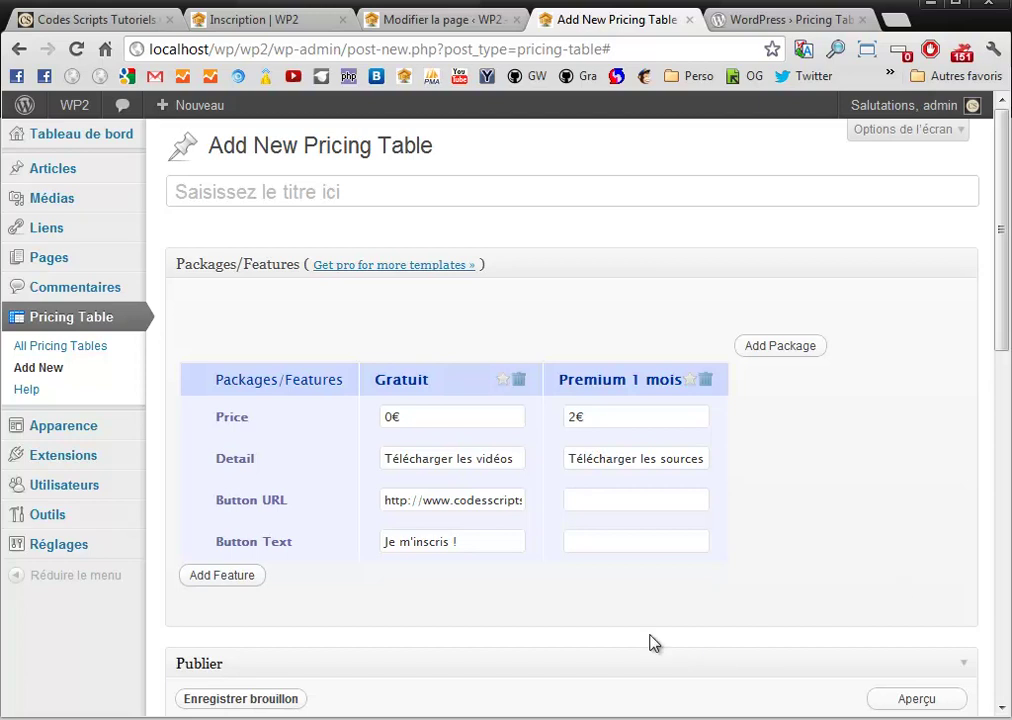
{"action": "left_click", "coordinate": [574, 500]}
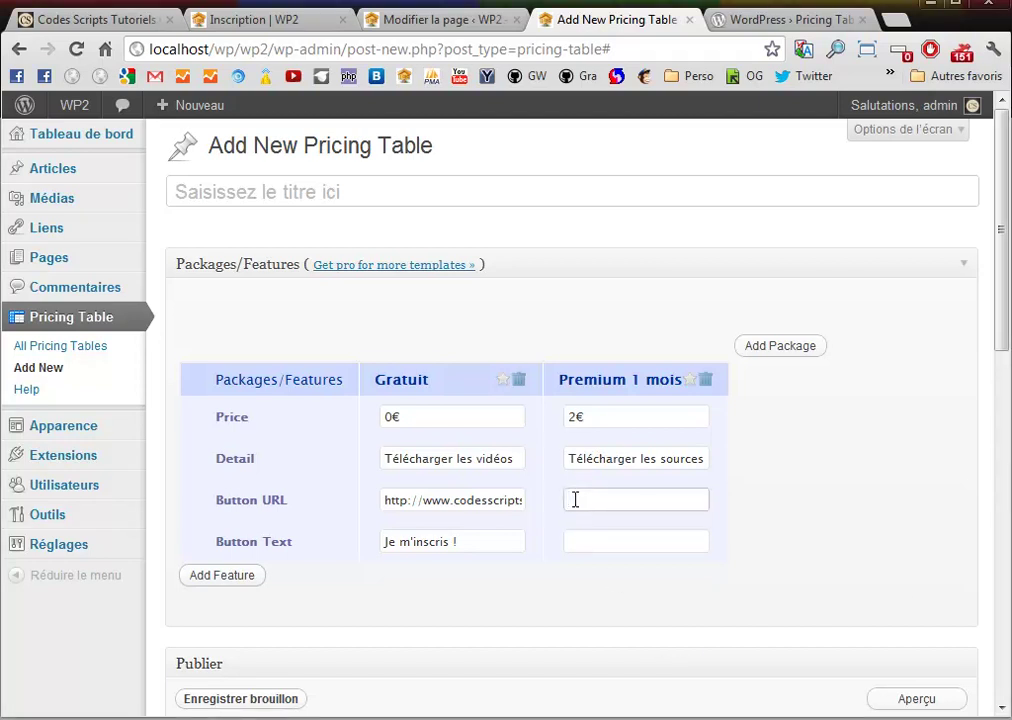
{"action": "key", "text": "ctrl+v"}
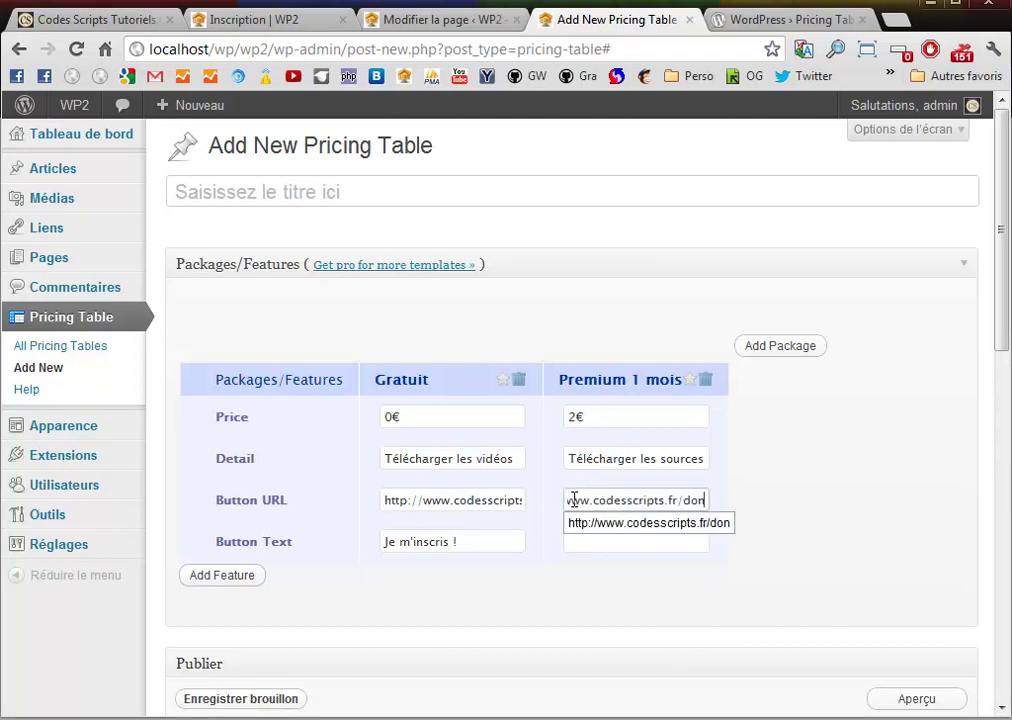
{"action": "left_click", "coordinate": [783, 506]}
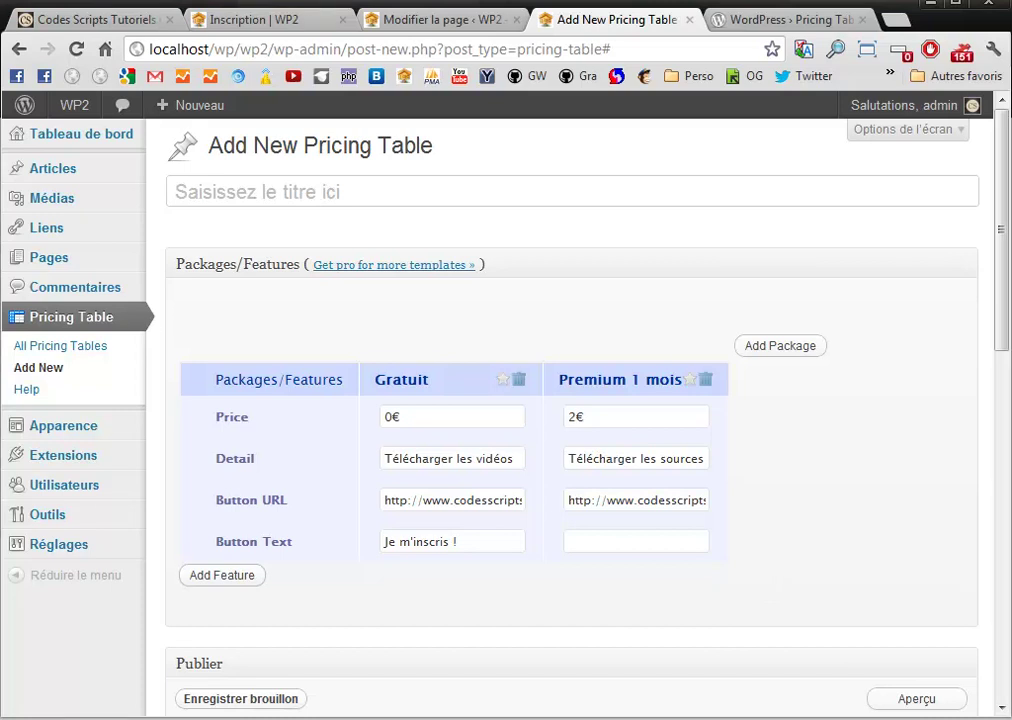
{"action": "left_click", "coordinate": [623, 538]}
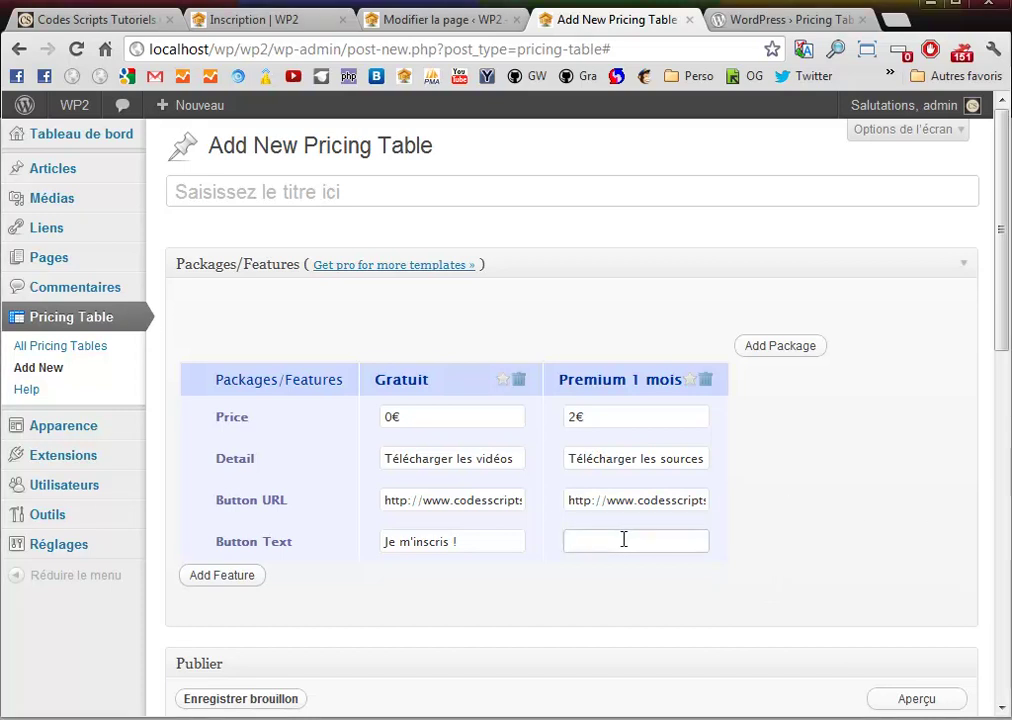
{"action": "key", "text": "Down"}
{"action": "key", "text": "Down"}
{"action": "key", "text": "Return"}
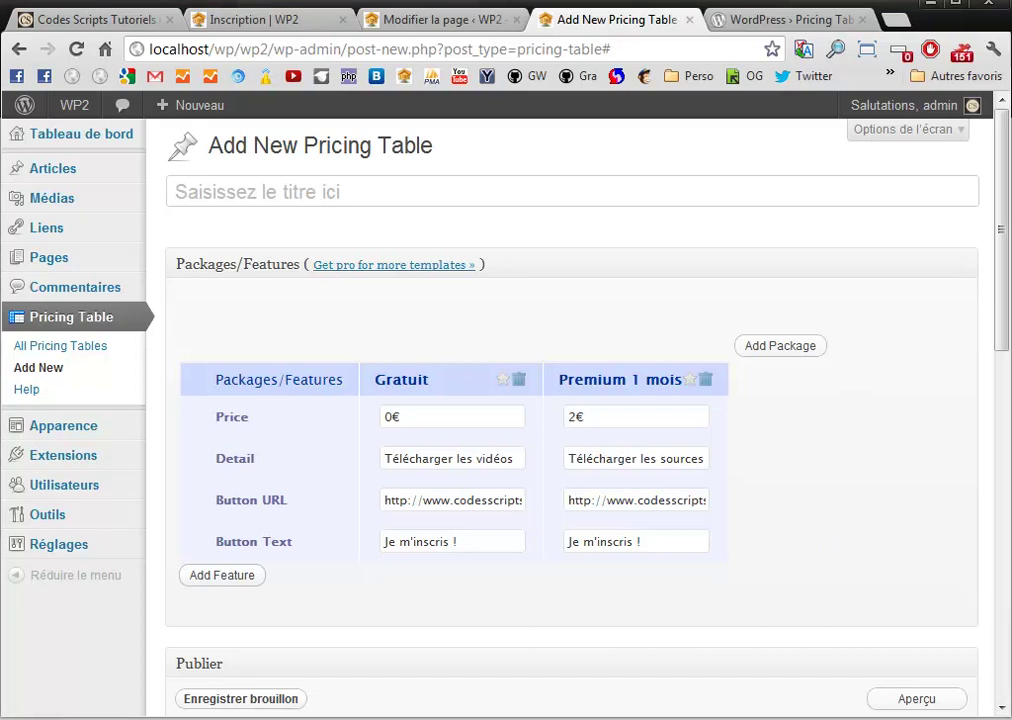
Add a third package named "Premium 6 mois" to the pricing table.
{"action": "left_click", "coordinate": [763, 349]}
{"action": "type", "text": "Premium 6 mois"}
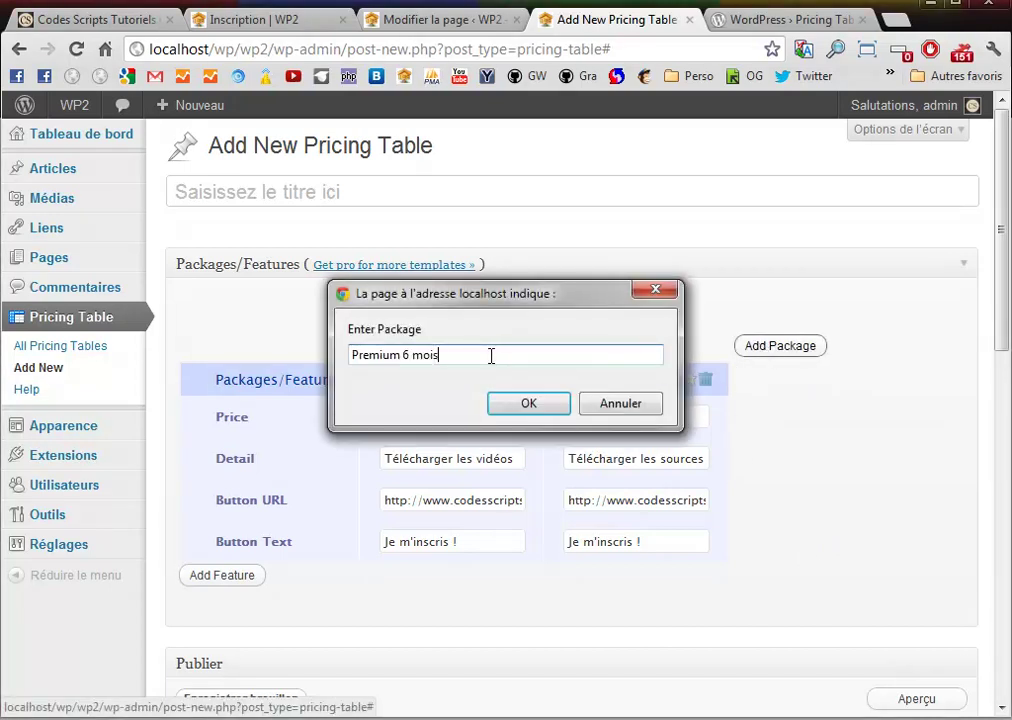
{"action": "left_click", "coordinate": [530, 405]}
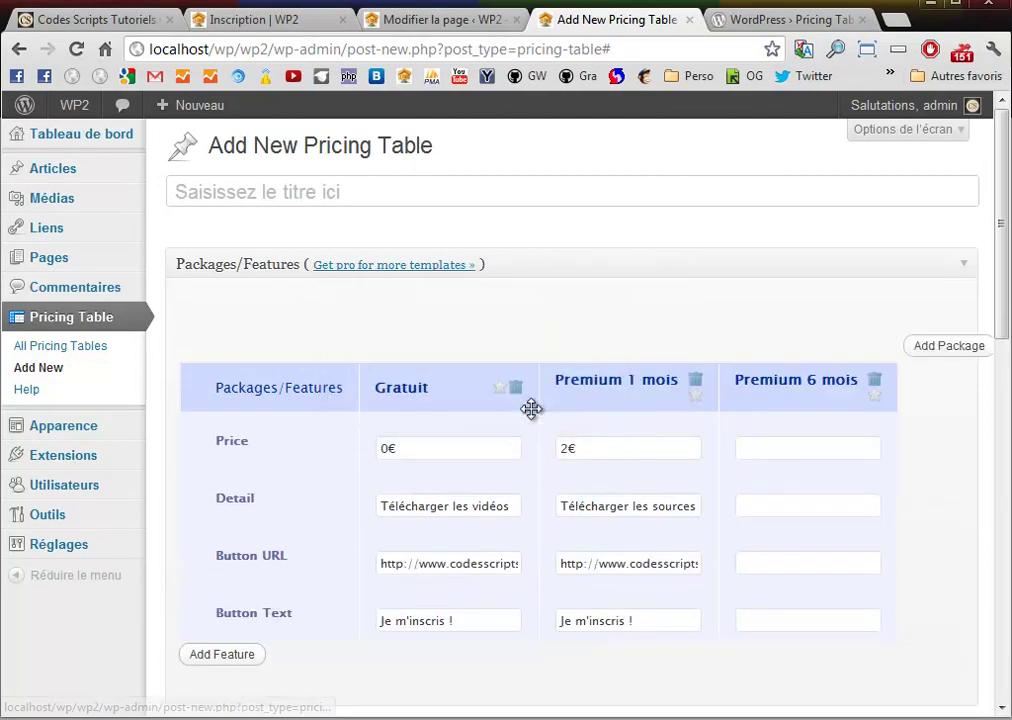
Set the Premium 6 mois package's price to 10€ and its detail to "Télécharger les sources".
{"action": "left_click", "coordinate": [759, 446]}
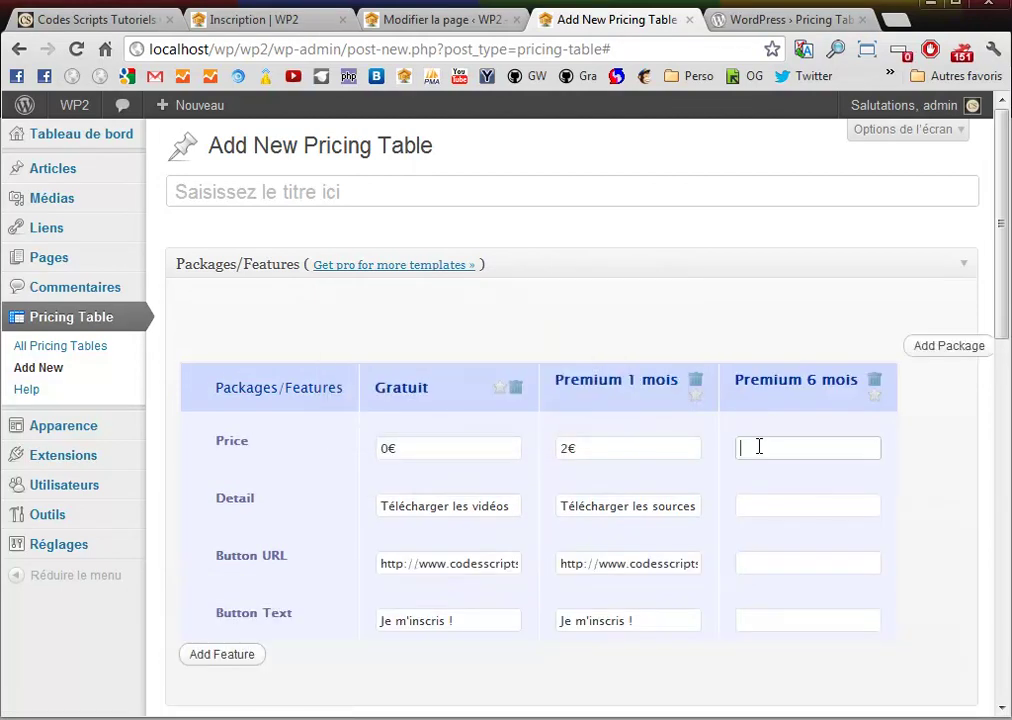
{"action": "type", "text": "10"}
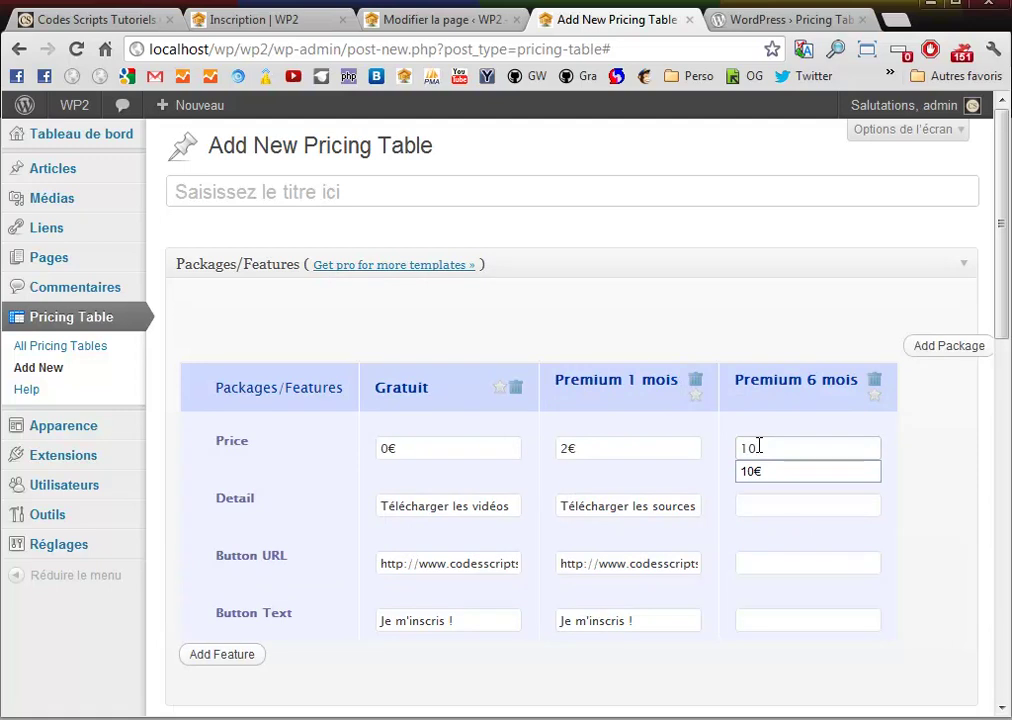
{"action": "type", "text": "€"}
{"action": "left_click", "coordinate": [788, 507]}
{"action": "left_click", "coordinate": [788, 507]}
{"action": "left_click", "coordinate": [780, 535]}
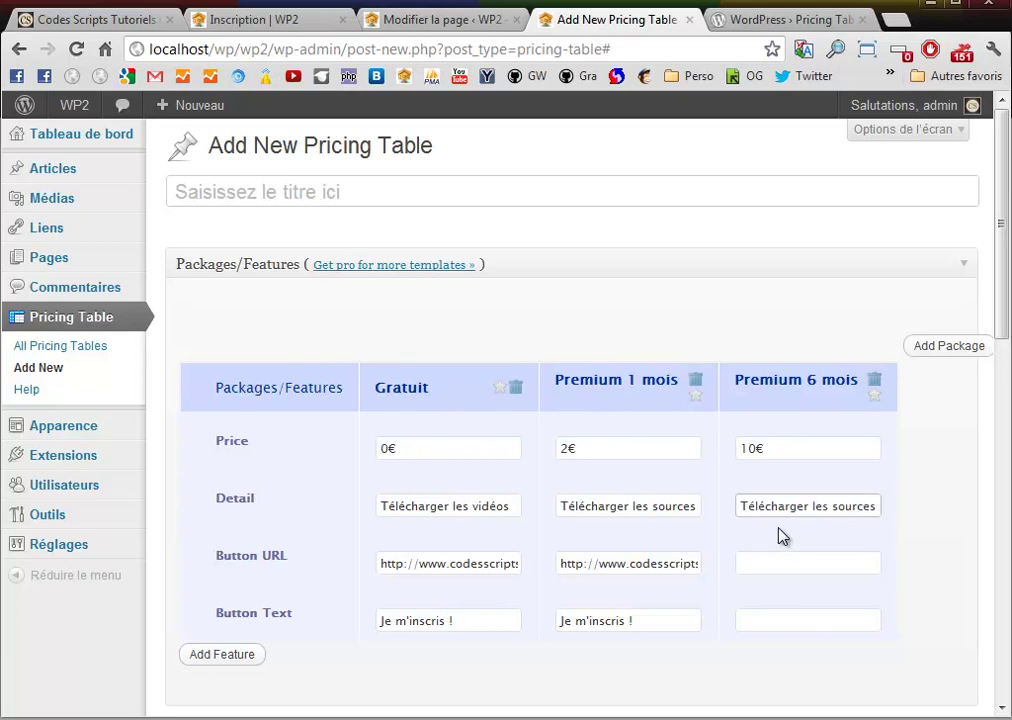
{"action": "key", "text": "Tab"}
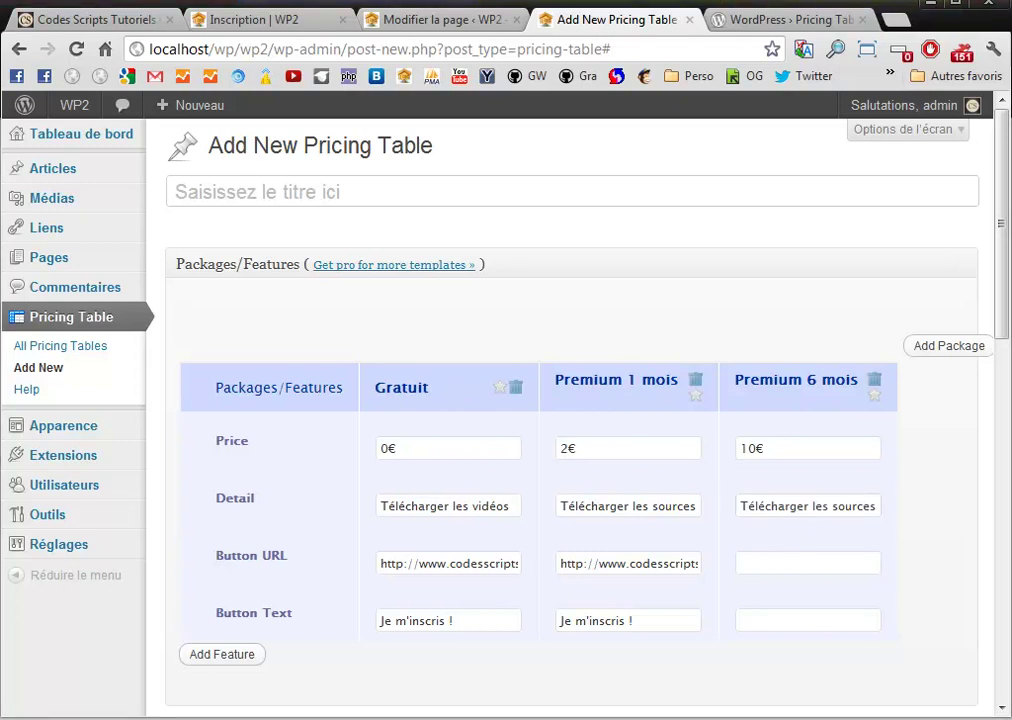
{"action": "left_click", "coordinate": [797, 561]}
{"action": "key", "text": "ctrl+v"}
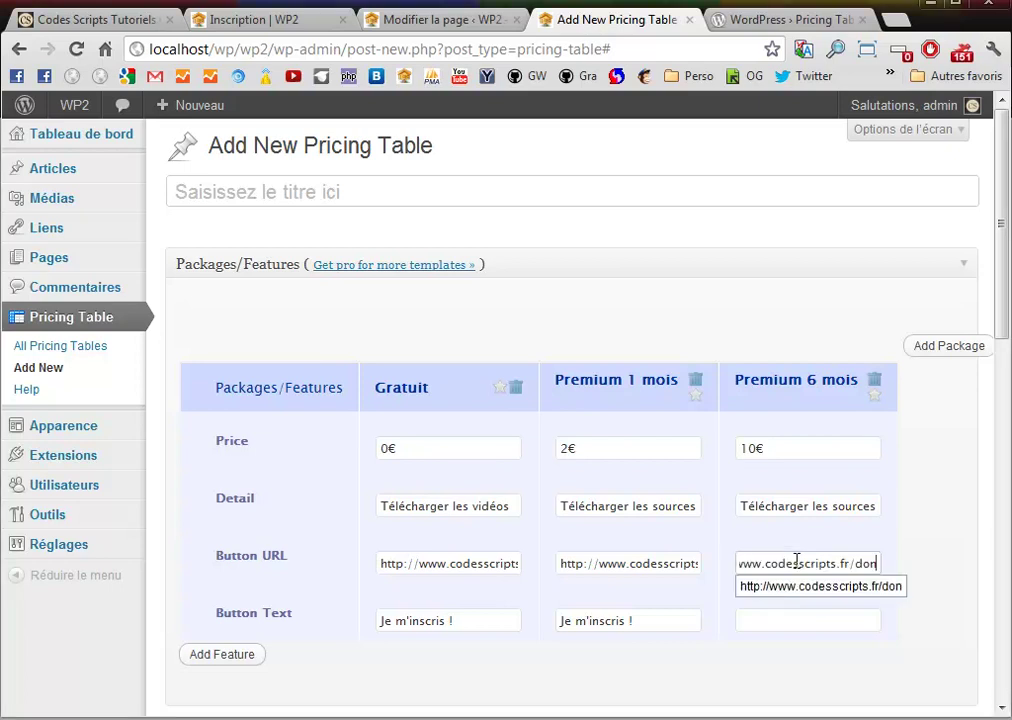
{"action": "left_click", "coordinate": [907, 537]}
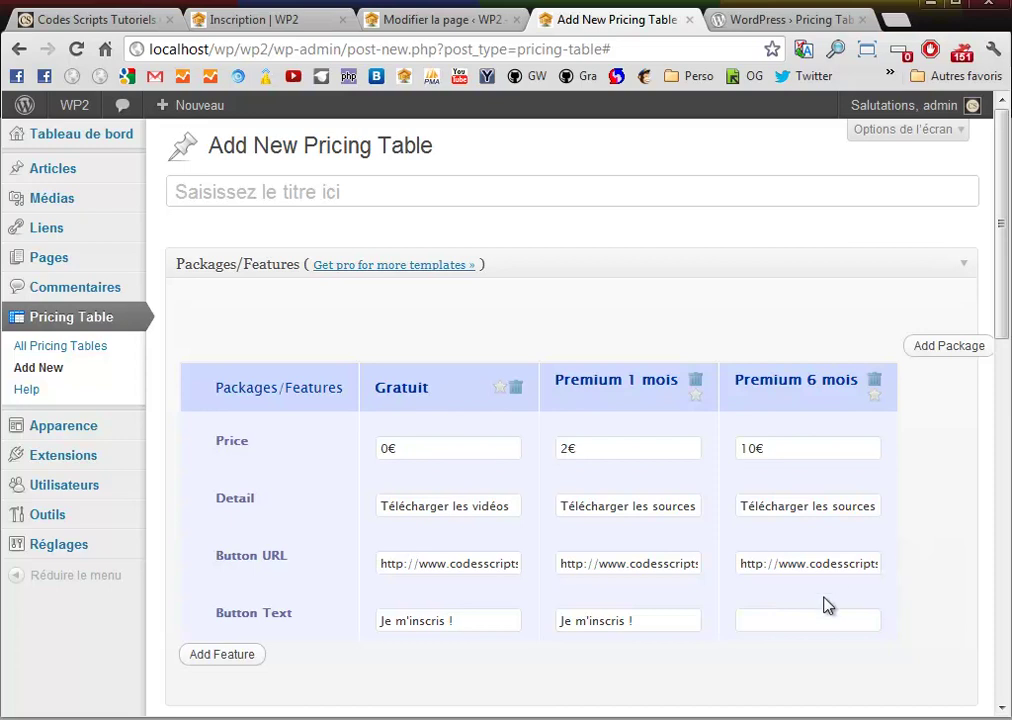
{"action": "left_click", "coordinate": [757, 624]}
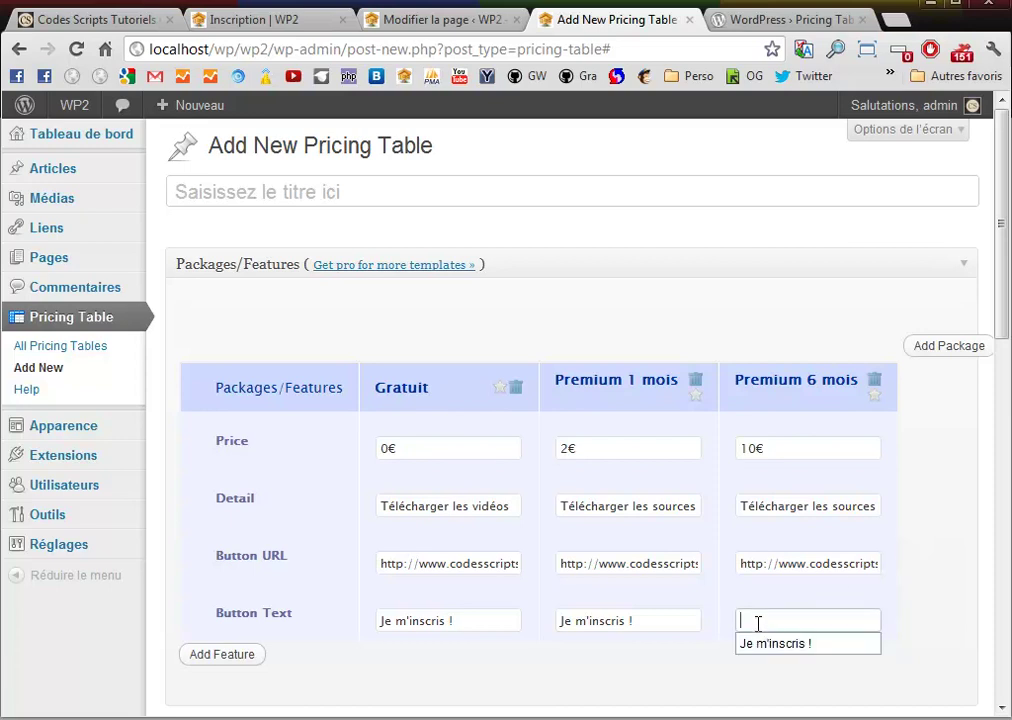
{"action": "left_click", "coordinate": [761, 645]}
Title the pricing table "Devenez membre".
{"action": "scroll", "coordinate": [976, 578], "scroll_direction": "down", "scroll_amount": 2}
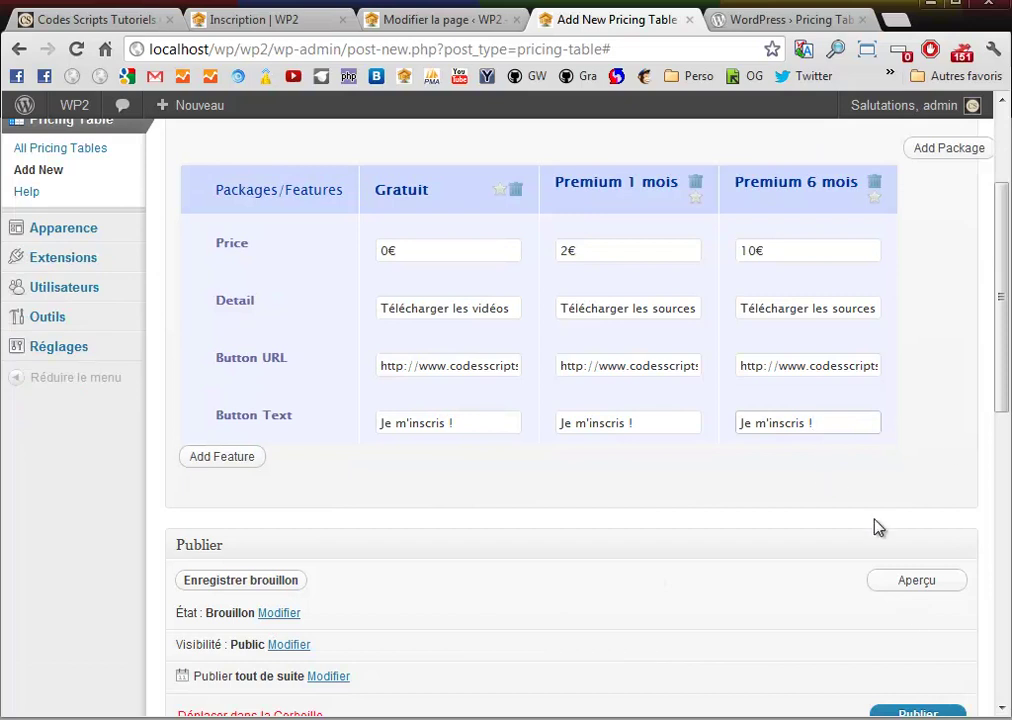
{"action": "scroll", "coordinate": [875, 527], "scroll_direction": "up", "scroll_amount": 2}
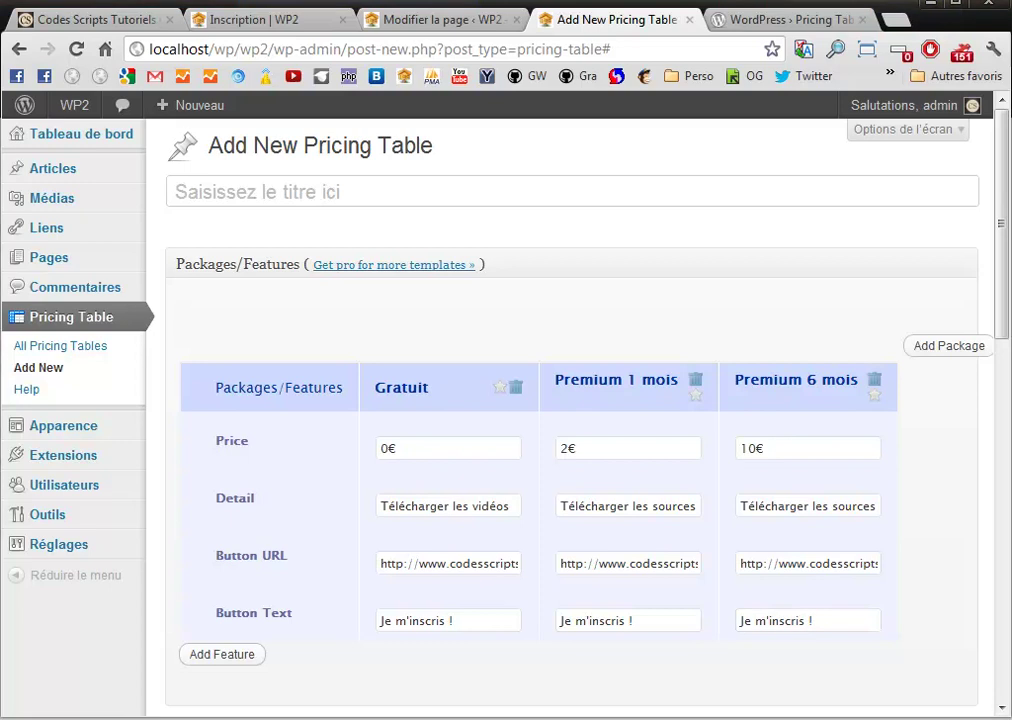
{"action": "left_click", "coordinate": [335, 188]}
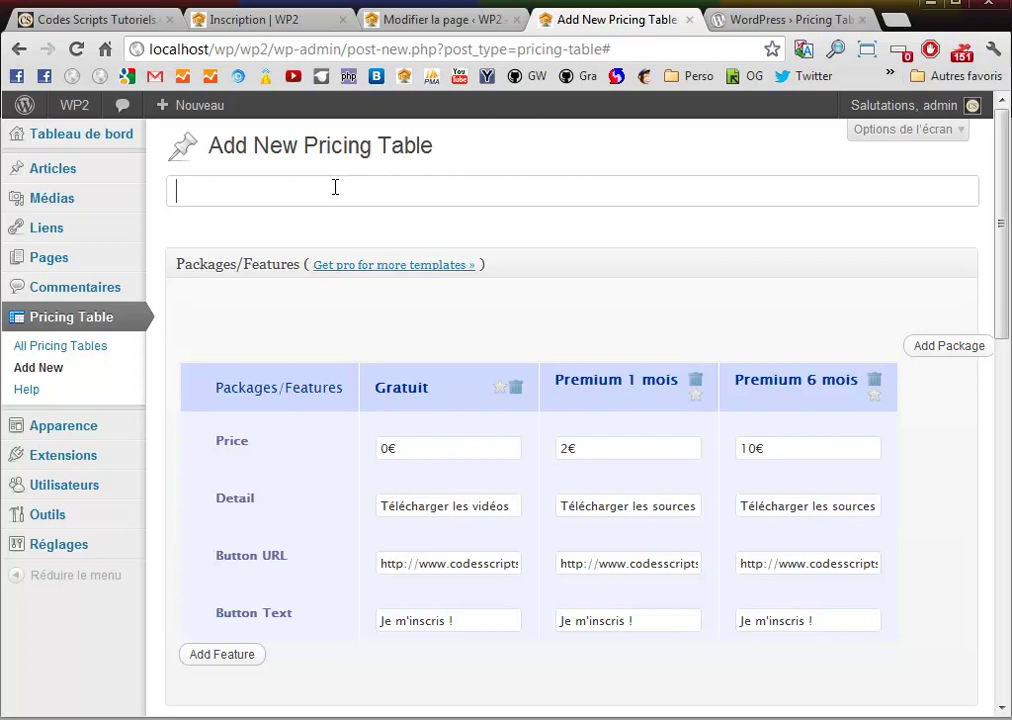
{"action": "type", "text": "Devenez membre"}
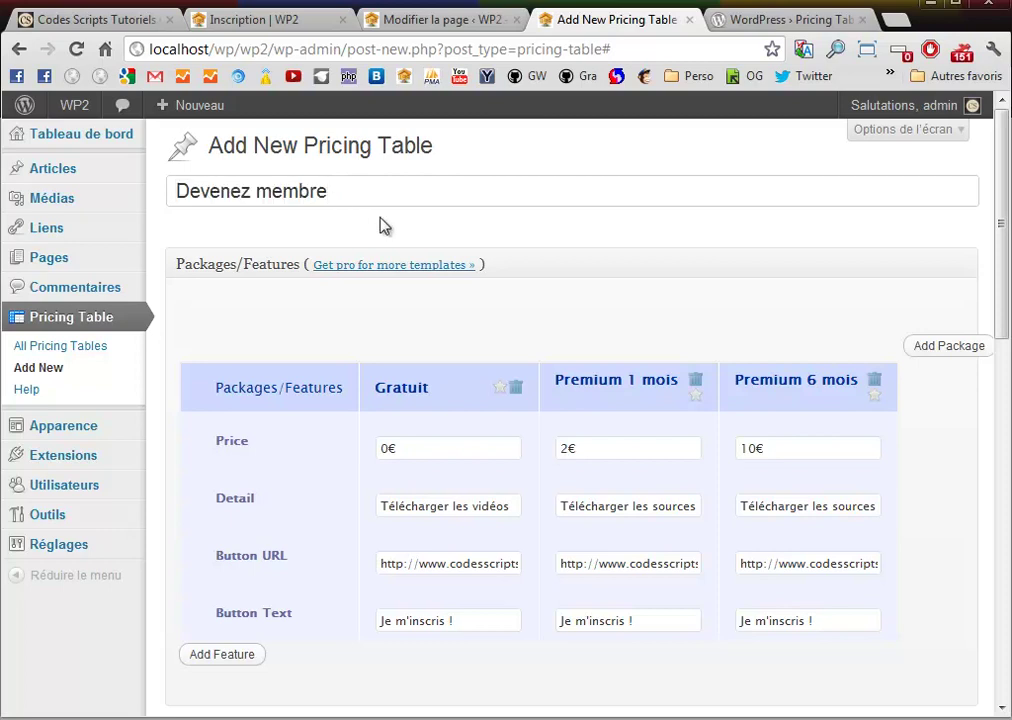
Publish the Devenez membre pricing table.
{"action": "scroll", "coordinate": [380, 225], "scroll_direction": "down", "scroll_amount": 4}
{"action": "scroll", "coordinate": [383, 222], "scroll_direction": "down", "scroll_amount": 2}
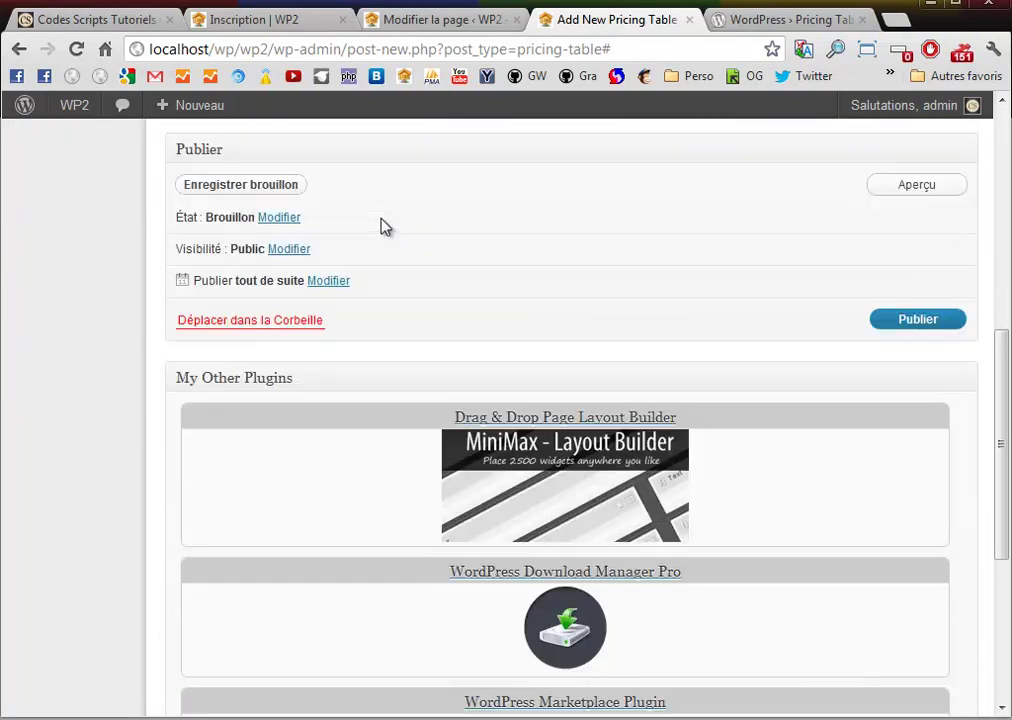
{"action": "scroll", "coordinate": [762, 356], "scroll_direction": "down", "scroll_amount": 1}
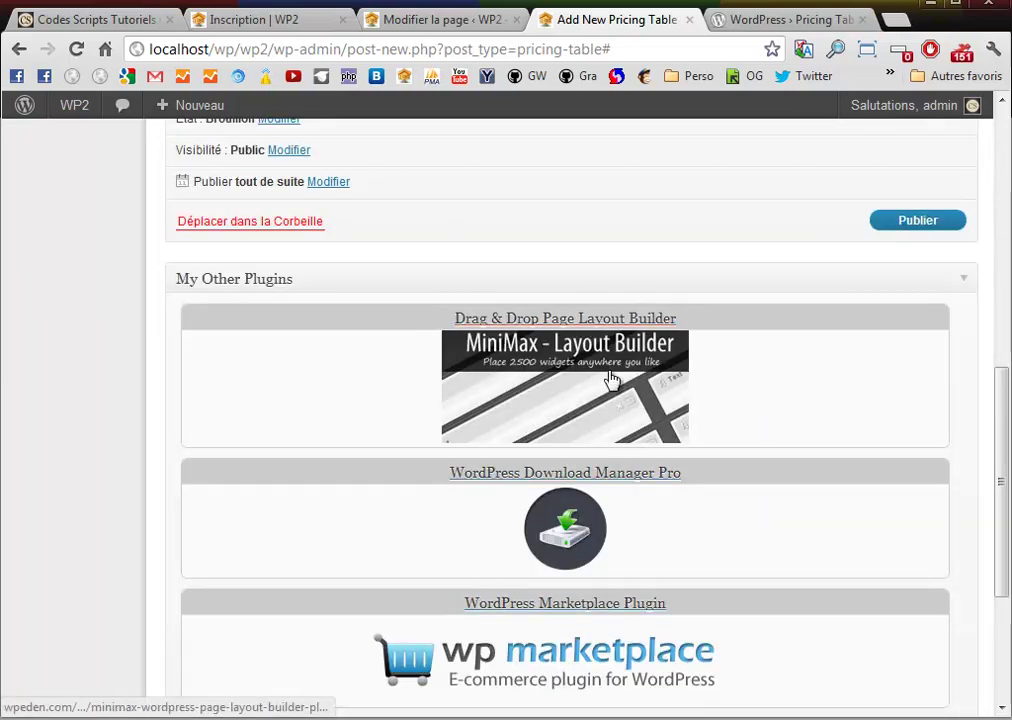
{"action": "scroll", "coordinate": [718, 468], "scroll_direction": "down", "scroll_amount": 1}
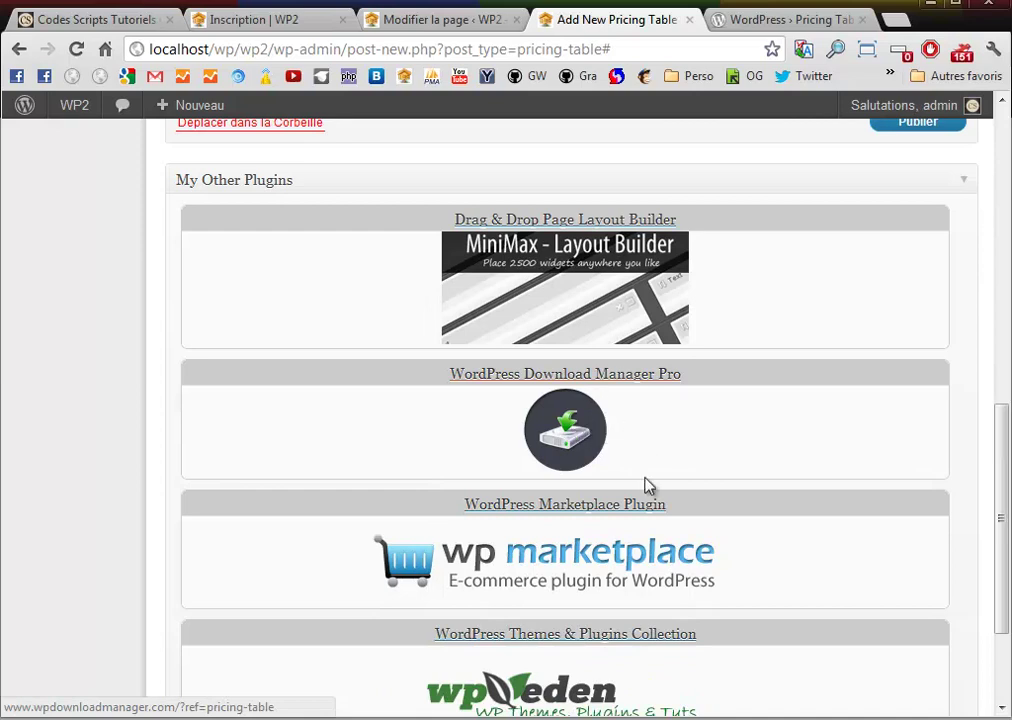
{"action": "scroll", "coordinate": [810, 480], "scroll_direction": "up", "scroll_amount": 4}
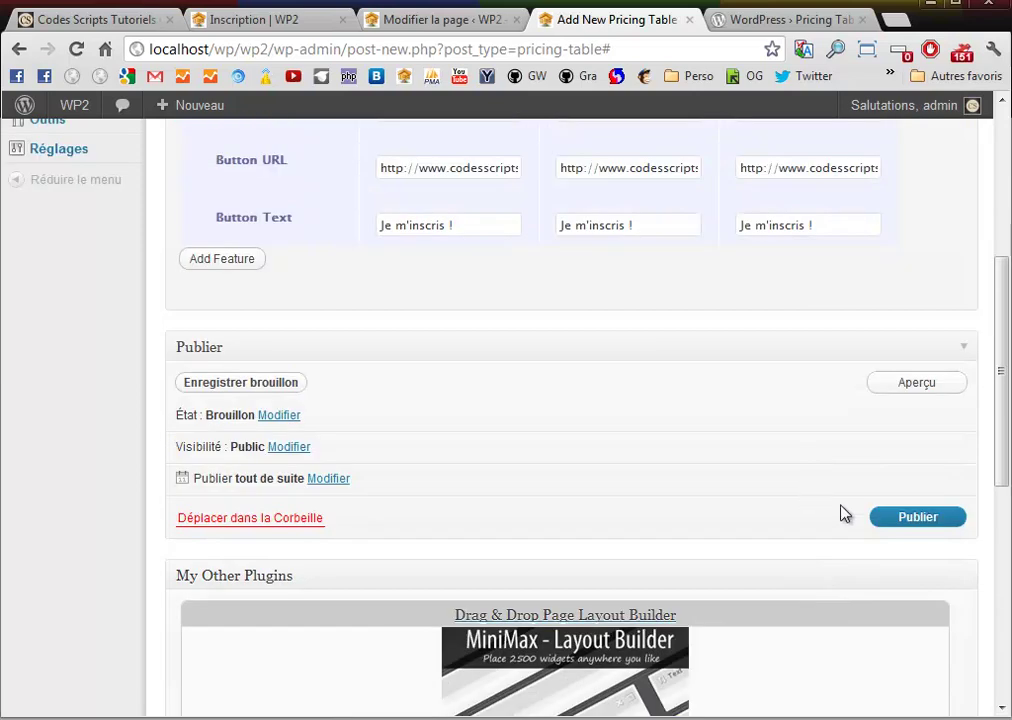
{"action": "left_click", "coordinate": [915, 520]}
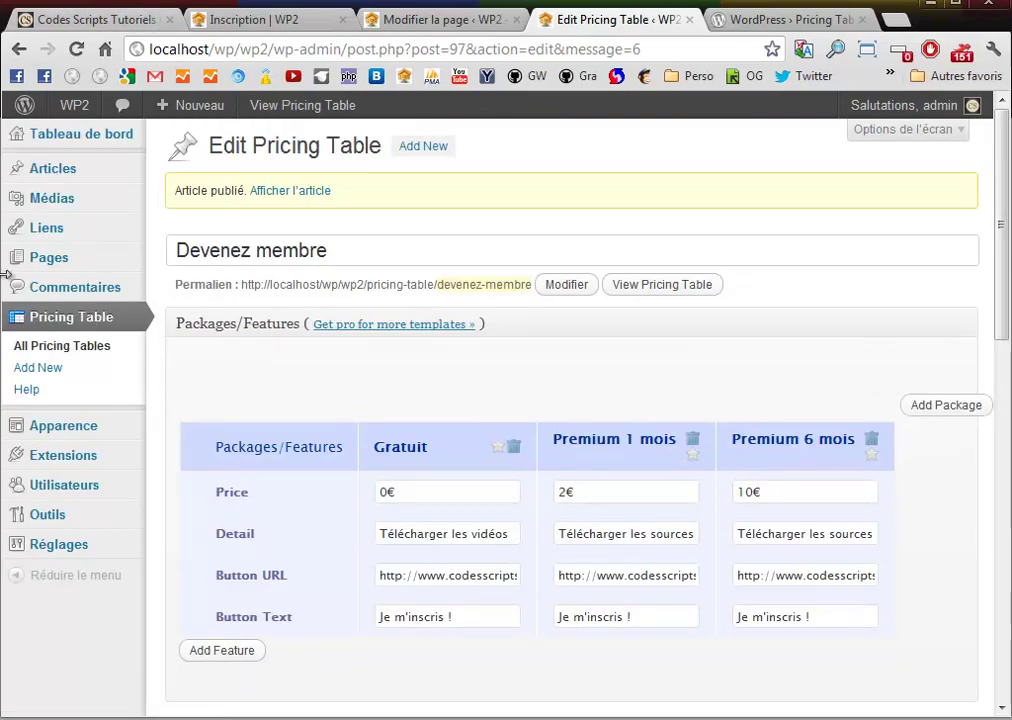
Copy the green template's embed code for Devenez membre from the list of all pricing tables.
{"action": "left_click", "coordinate": [77, 352]}
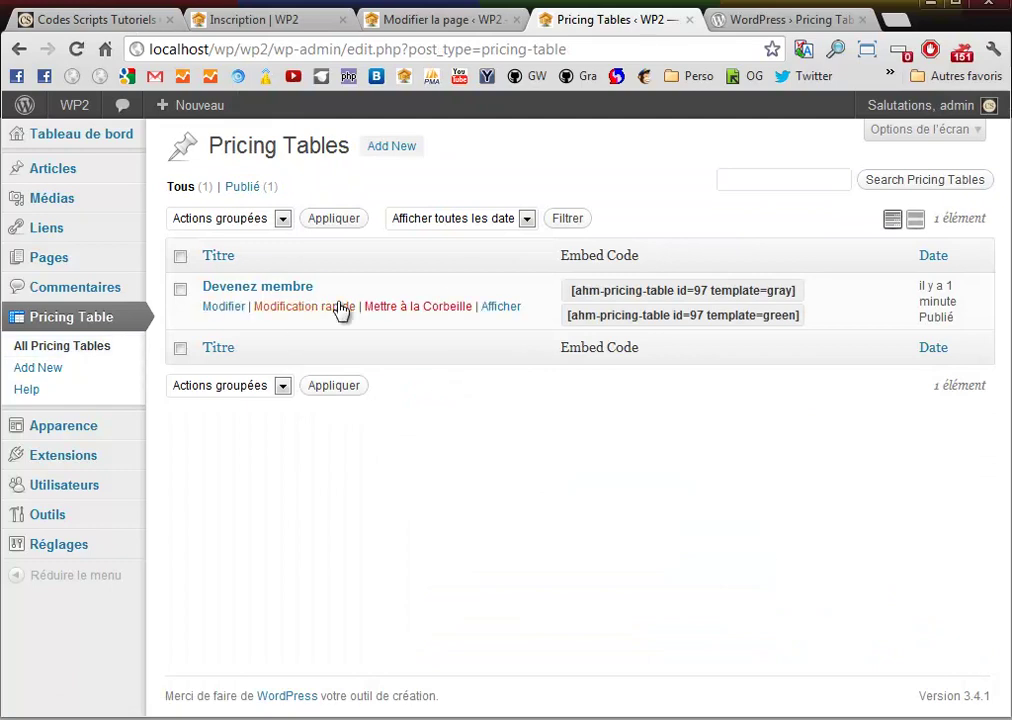
{"action": "left_click", "coordinate": [756, 323]}
{"action": "key", "text": "ctrl+c"}
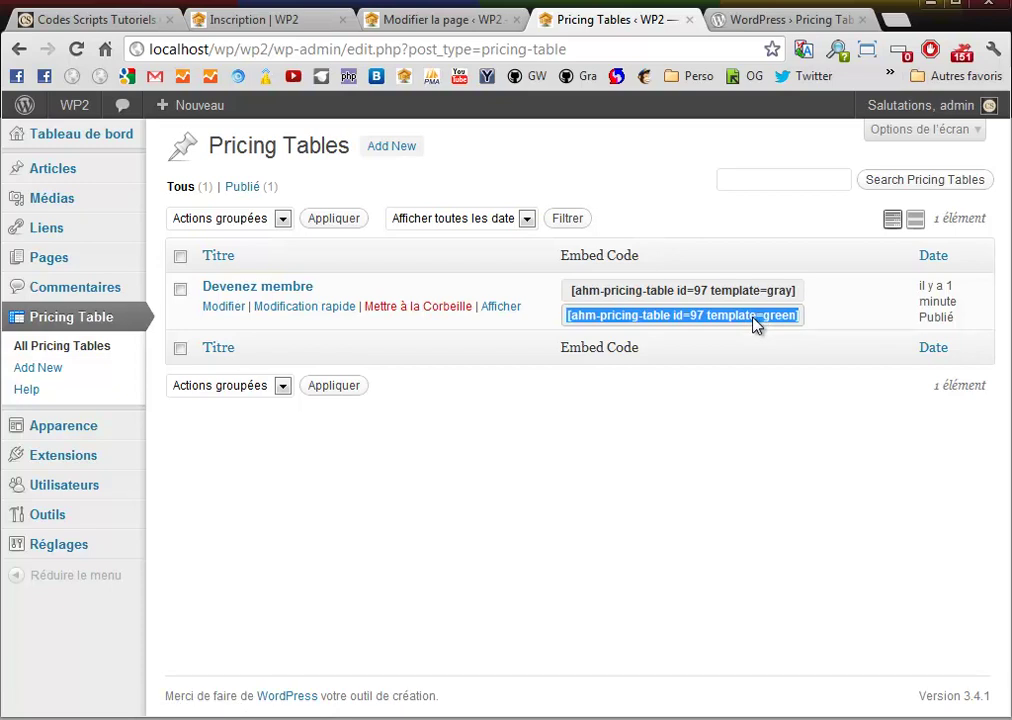
{"action": "left_click", "coordinate": [700, 407]}
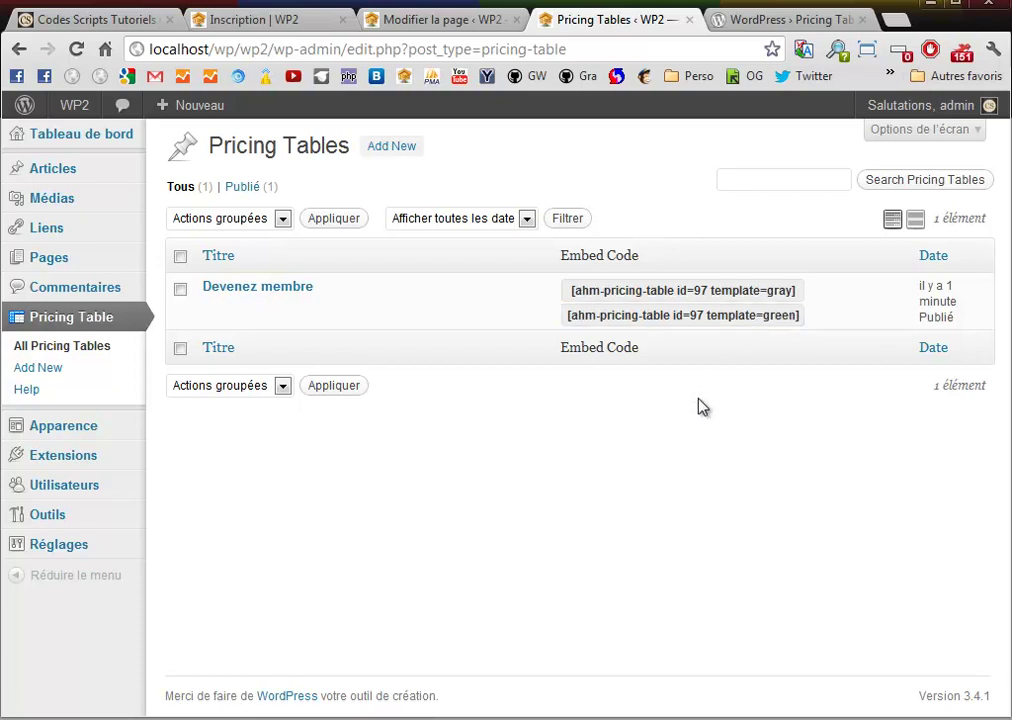
Replace the "x" placeholder in the Inscription page with [ahm-pricing-table id=97 template=green] and update the page.
{"action": "left_click", "coordinate": [418, 22]}
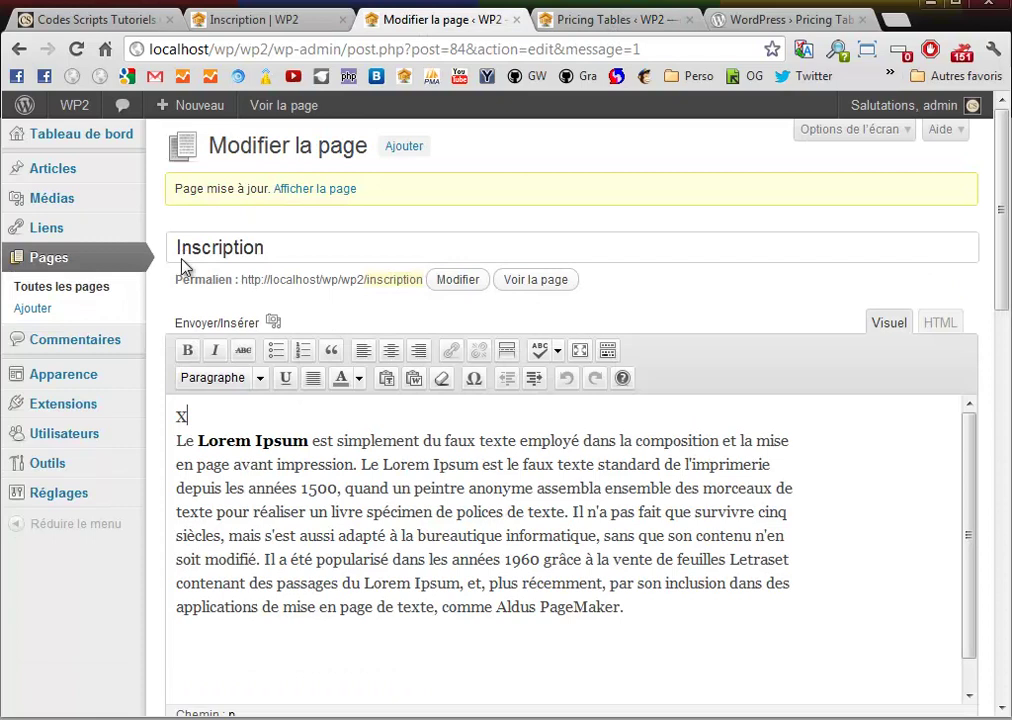
{"action": "left_click_drag", "start_coordinate": [188, 418], "coordinate": [176, 415]}
{"action": "key", "text": "ctrl+v"}
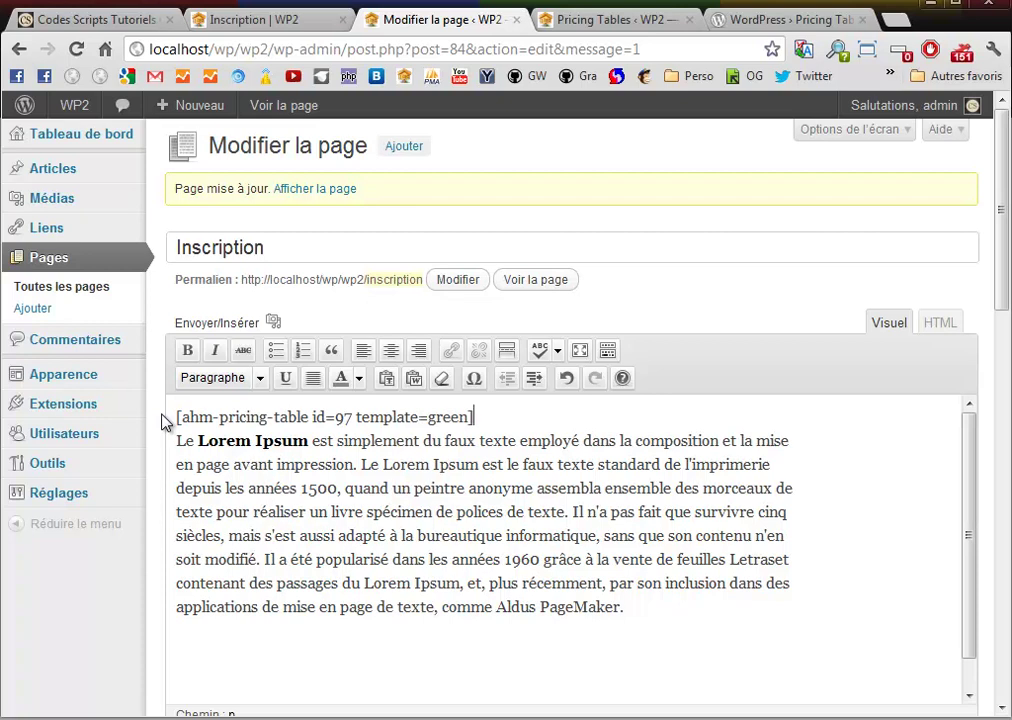
{"action": "scroll", "coordinate": [910, 657], "scroll_direction": "down", "scroll_amount": 5}
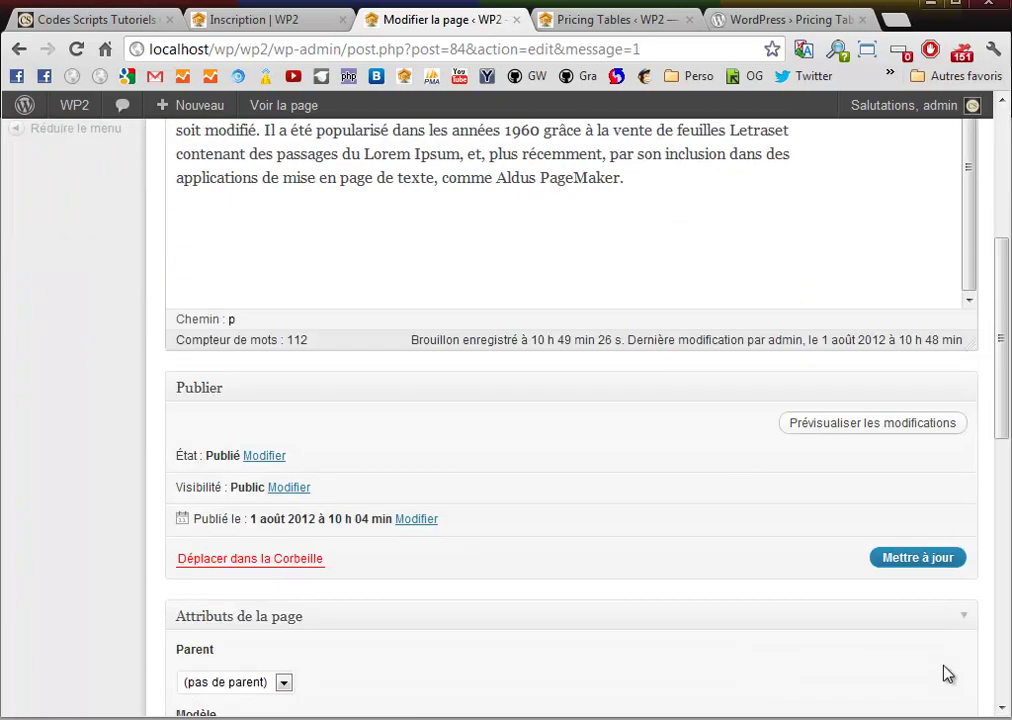
{"action": "left_click", "coordinate": [915, 565]}
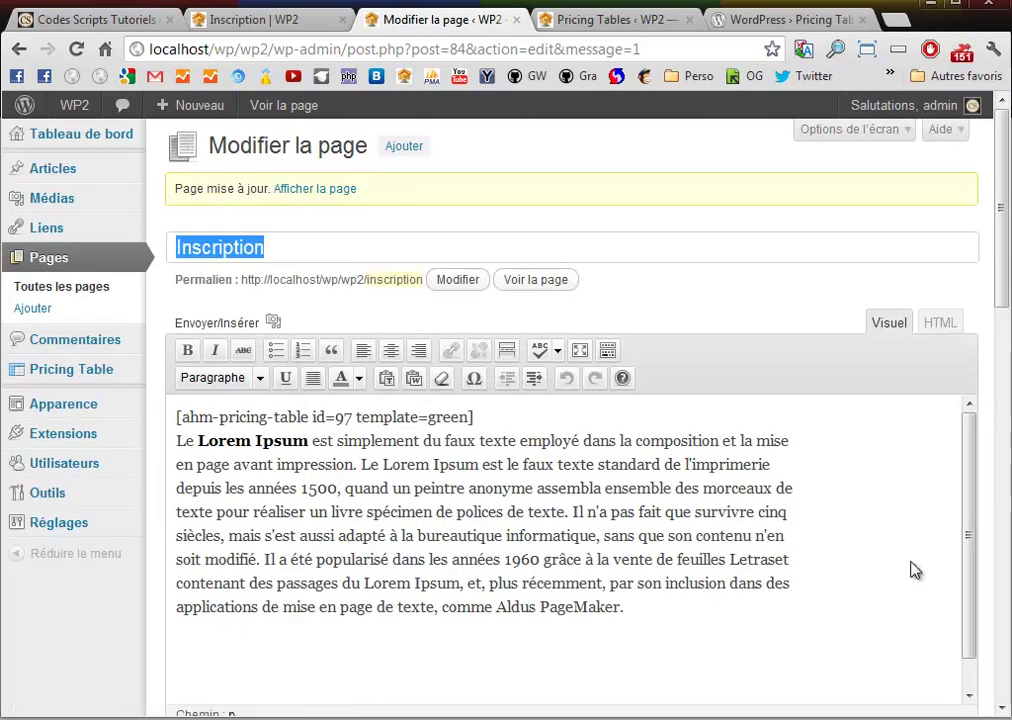
Reload the public site and view the pricing table on the Inscription page.
{"action": "left_click", "coordinate": [294, 21]}
{"action": "key", "text": "F5"}
{"action": "left_click", "coordinate": [92, 200]}
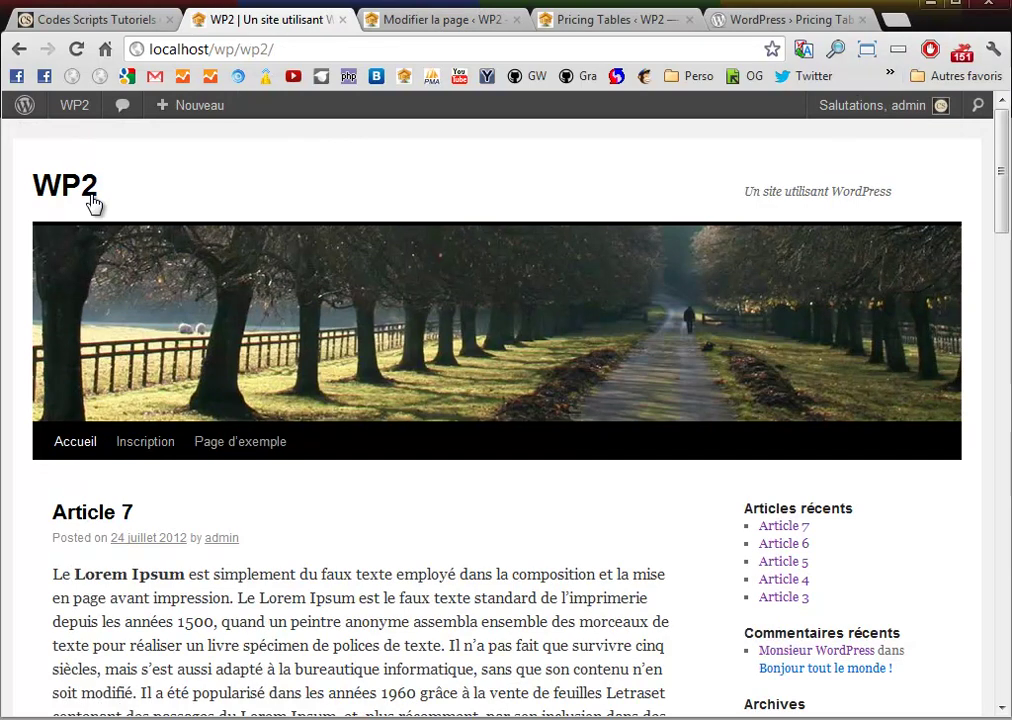
{"action": "left_click", "coordinate": [143, 452]}
{"action": "scroll", "coordinate": [142, 454], "scroll_direction": "down", "scroll_amount": 3}
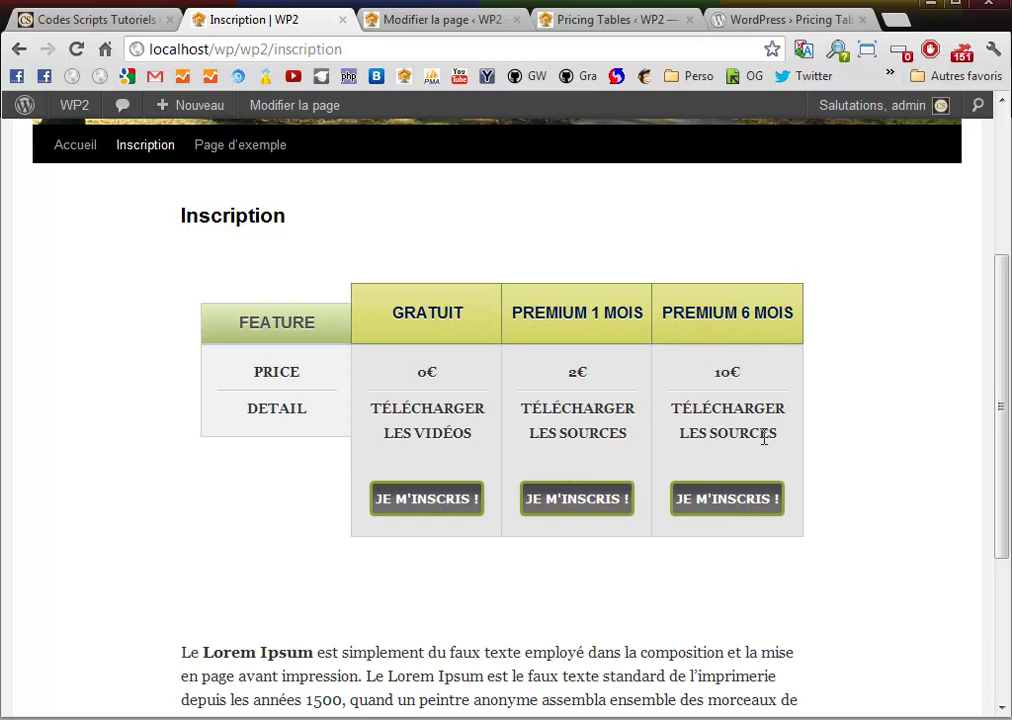
Test the Gratuit and Premium 1 mois sign-up links, returning to the Inscription page after each.
{"action": "left_click", "coordinate": [401, 506]}
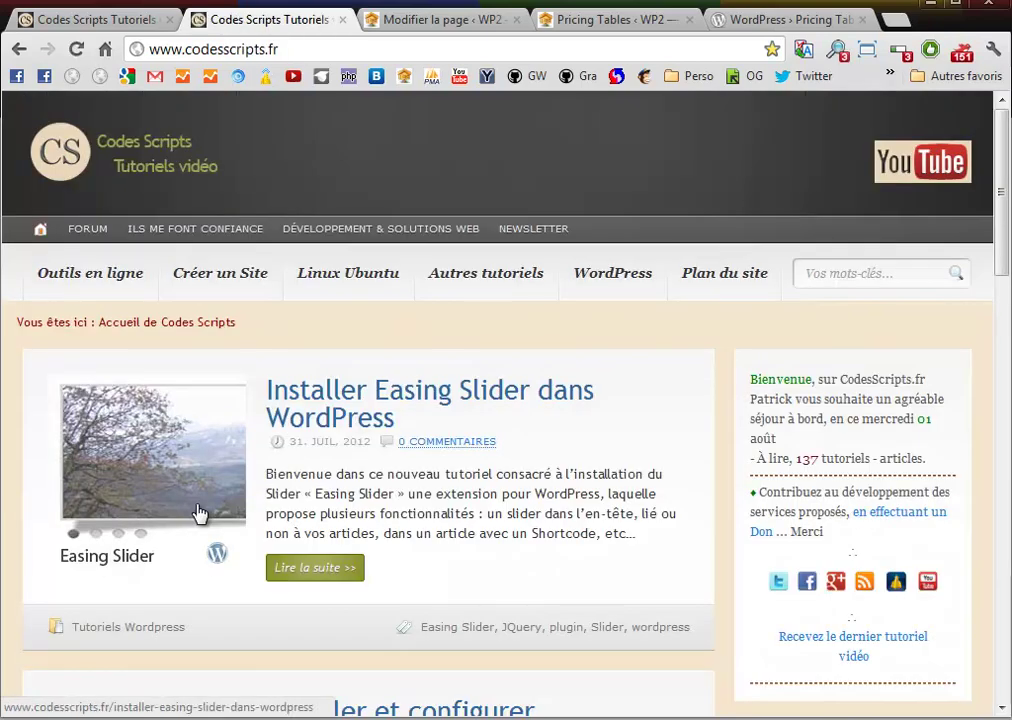
{"action": "left_click", "coordinate": [17, 50]}
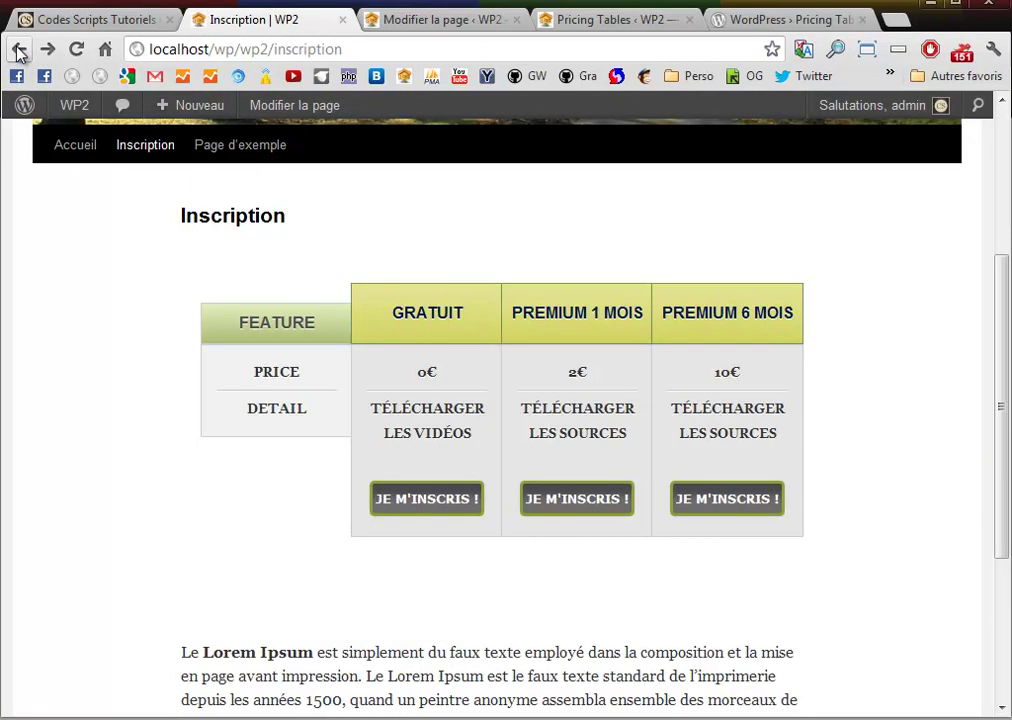
{"action": "left_click", "coordinate": [575, 510]}
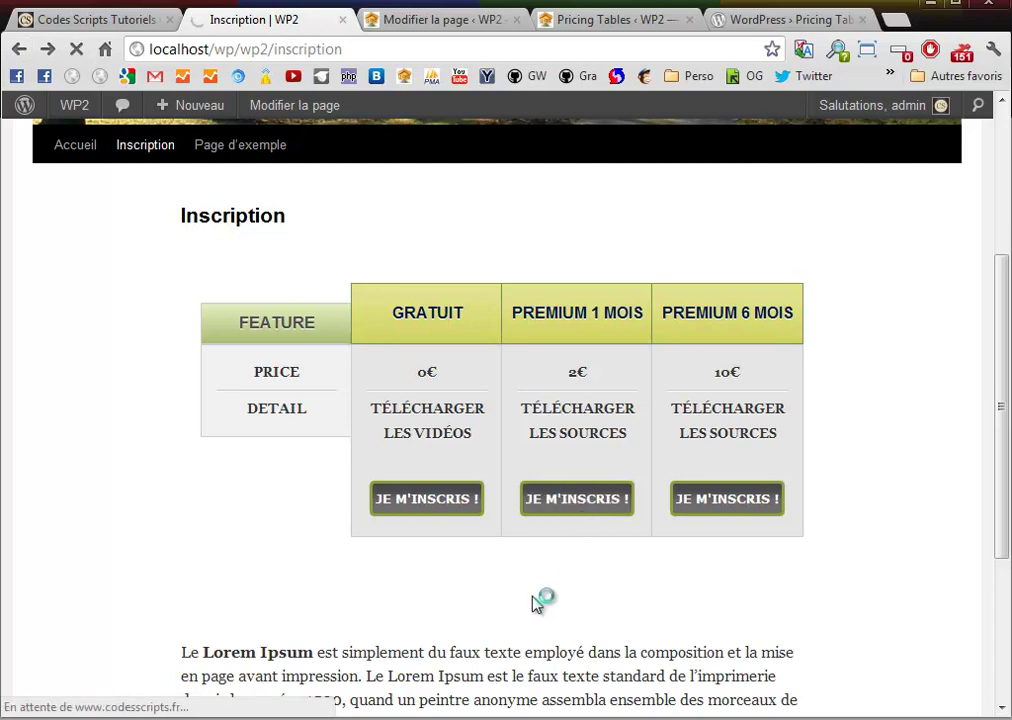
{"action": "scroll", "coordinate": [382, 537], "scroll_direction": "down", "scroll_amount": 6}
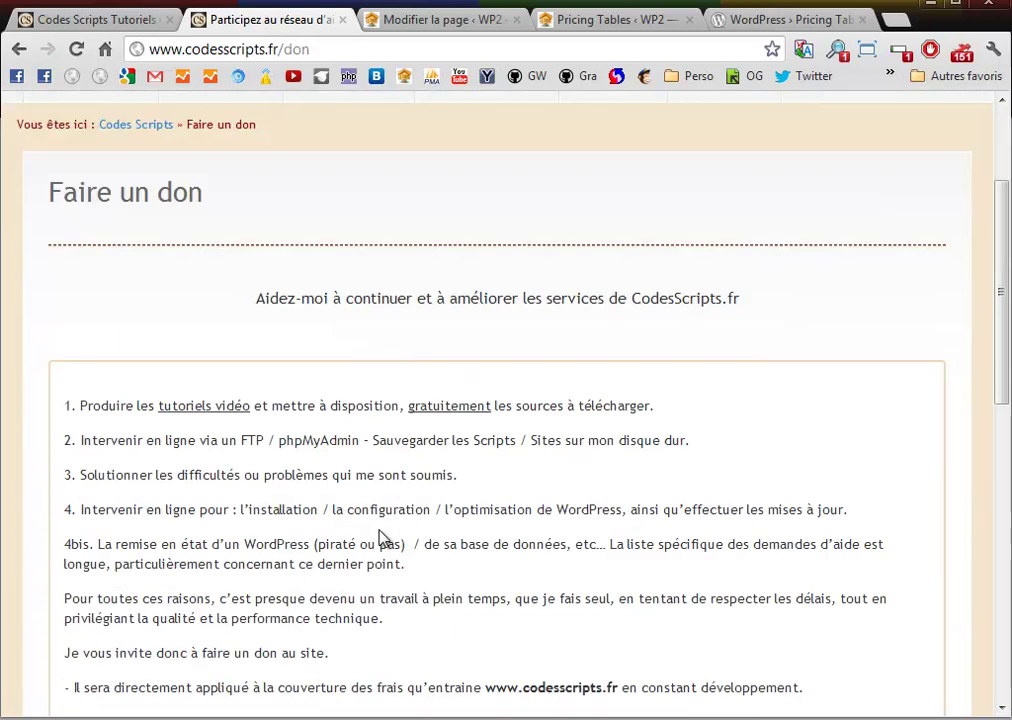
{"action": "scroll", "coordinate": [382, 538], "scroll_direction": "down", "scroll_amount": 1}
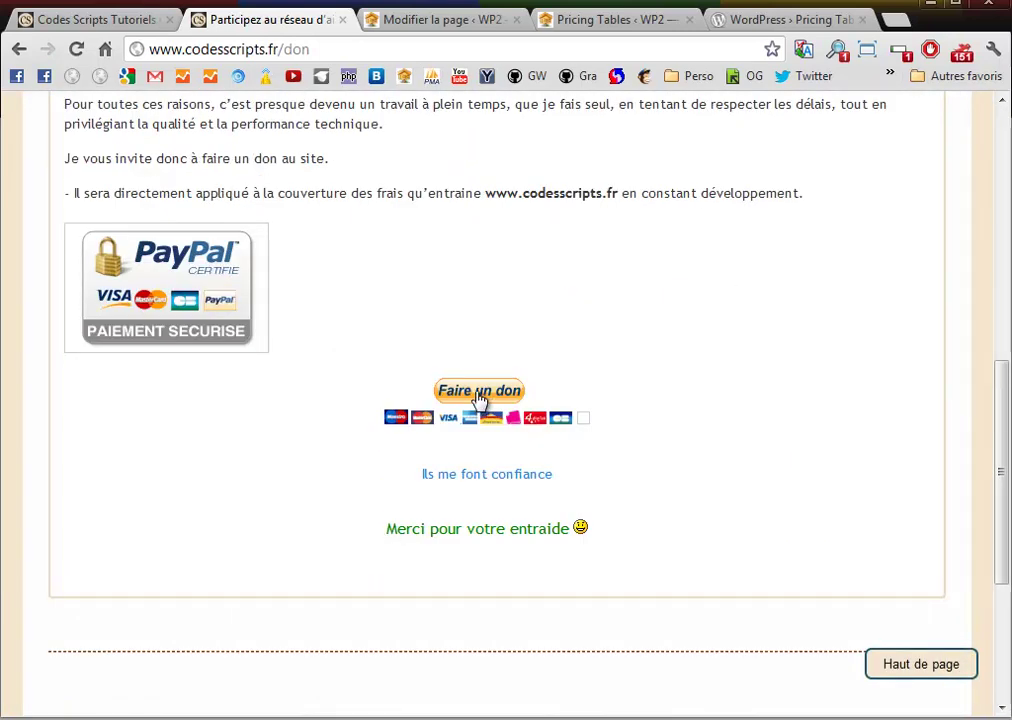
{"action": "scroll", "coordinate": [436, 553], "scroll_direction": "up", "scroll_amount": 7}
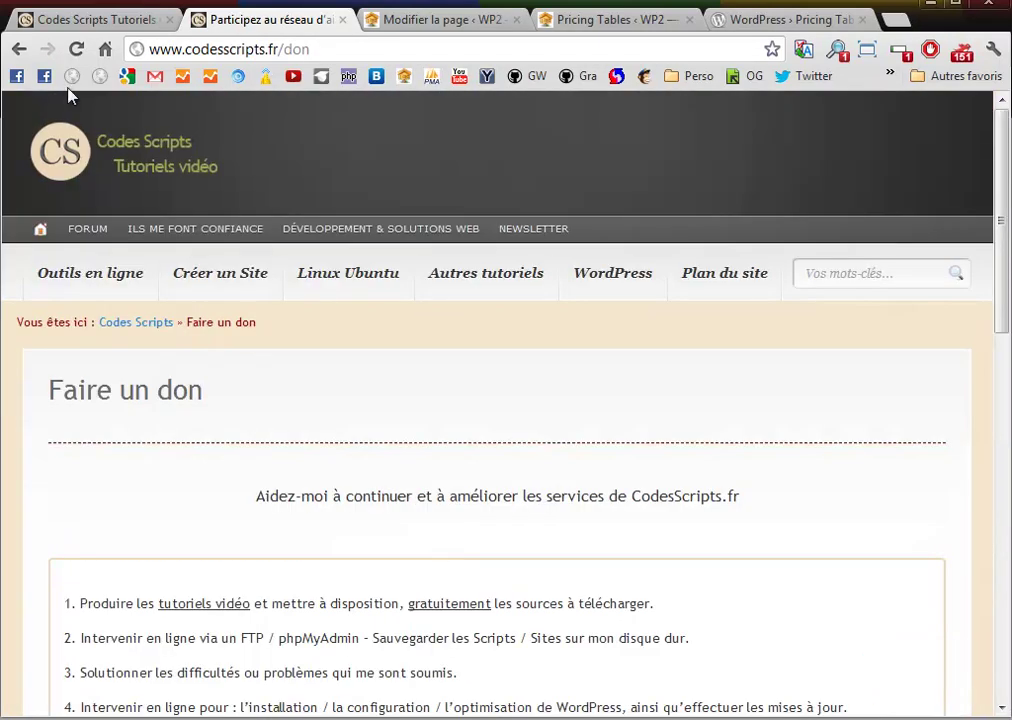
{"action": "left_click", "coordinate": [19, 52]}
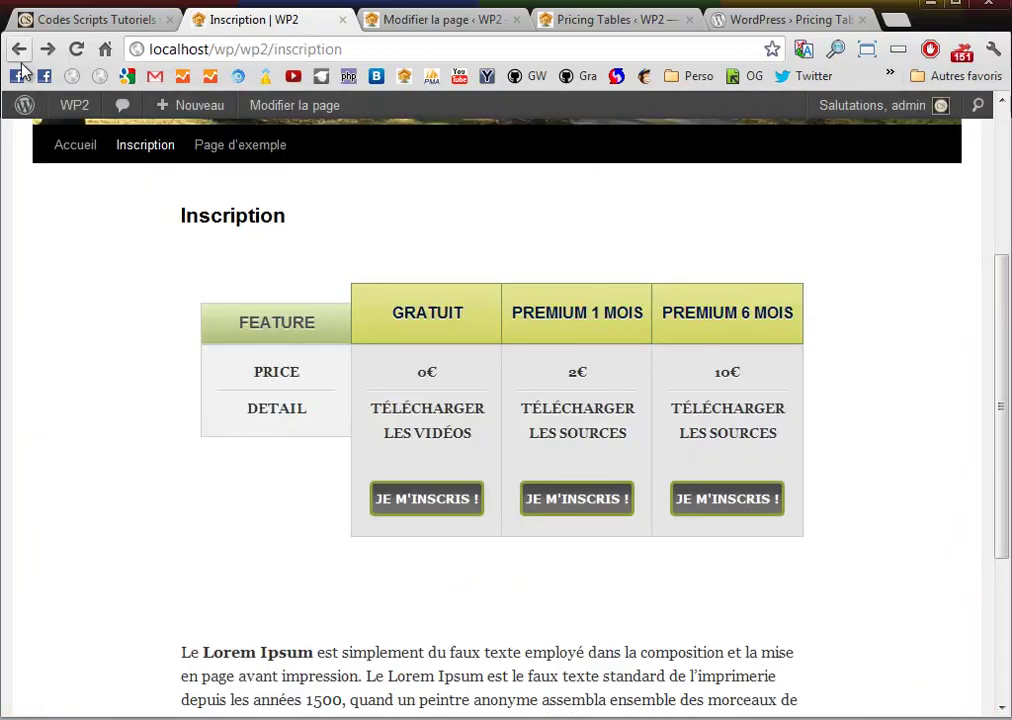